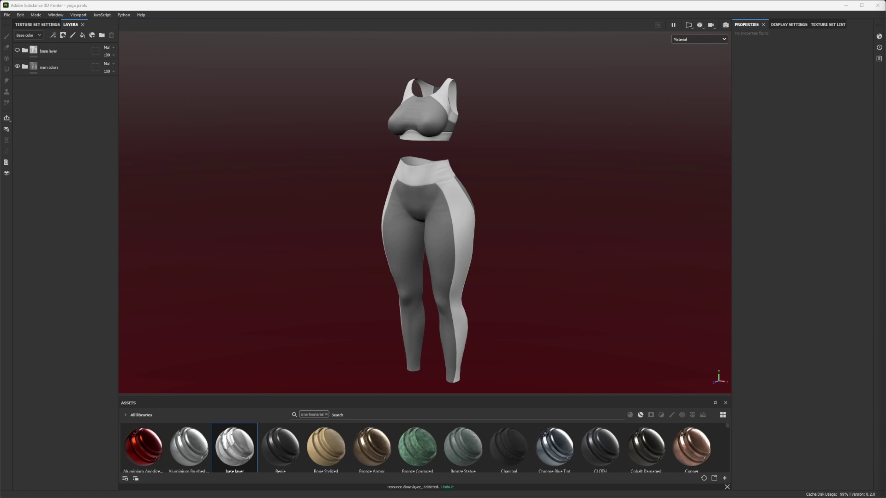
Examine the sports bra and yoga pants from several angles and distances in the Material display
{"action": "scroll", "coordinate": [537, 125], "scroll_direction": "up", "scroll_amount": 3}
{"action": "left_click_drag", "start_coordinate": [399, 241], "coordinate": [450, 173], "text": "alt"}
{"action": "scroll", "coordinate": [375, 243], "scroll_direction": "up", "scroll_amount": 3}
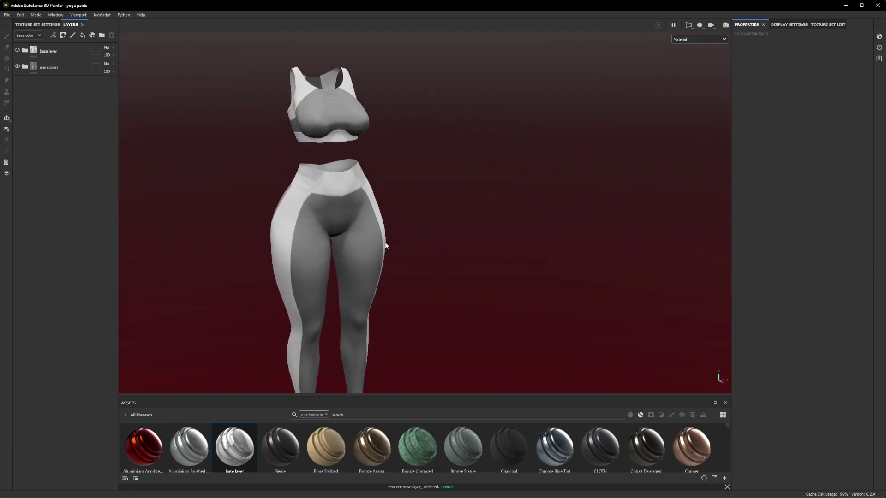
{"action": "left_click_drag", "start_coordinate": [386, 246], "coordinate": [511, 217], "text": "alt"}
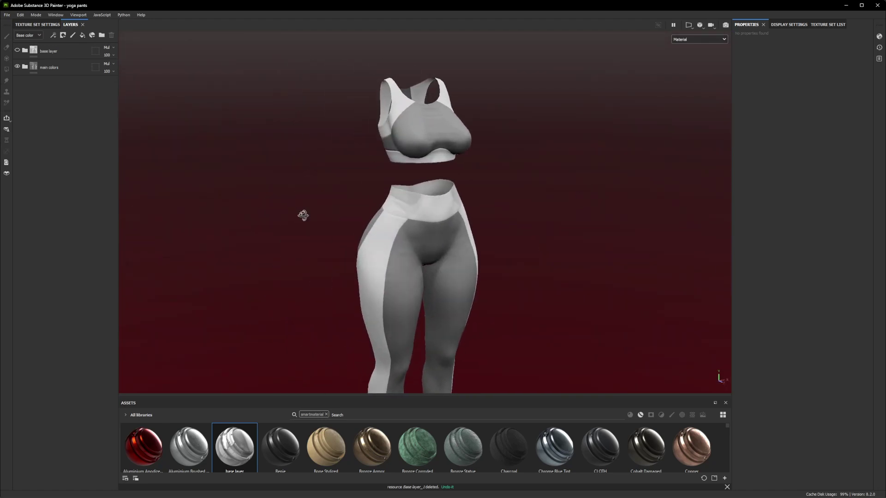
{"action": "left_click_drag", "start_coordinate": [302, 215], "coordinate": [454, 203], "text": "alt"}
{"action": "scroll", "coordinate": [461, 209], "scroll_direction": "up", "scroll_amount": 5}
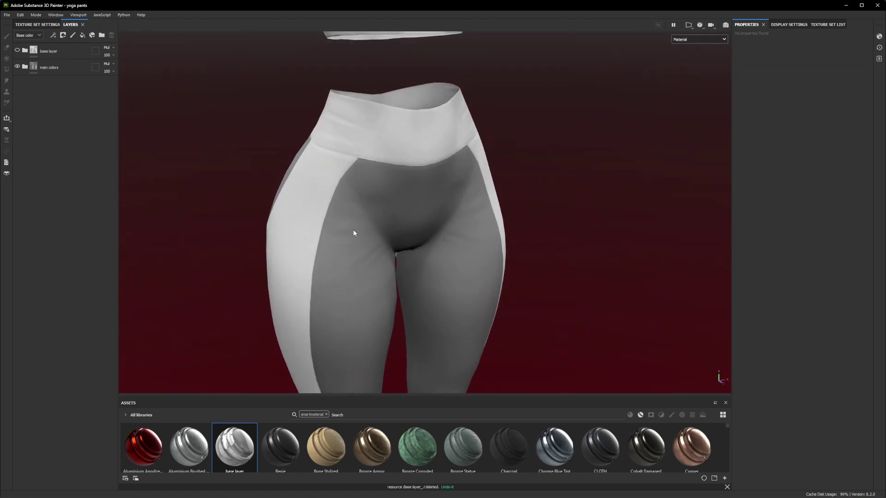
{"action": "left_click_drag", "start_coordinate": [344, 154], "coordinate": [322, 126], "text": "alt"}
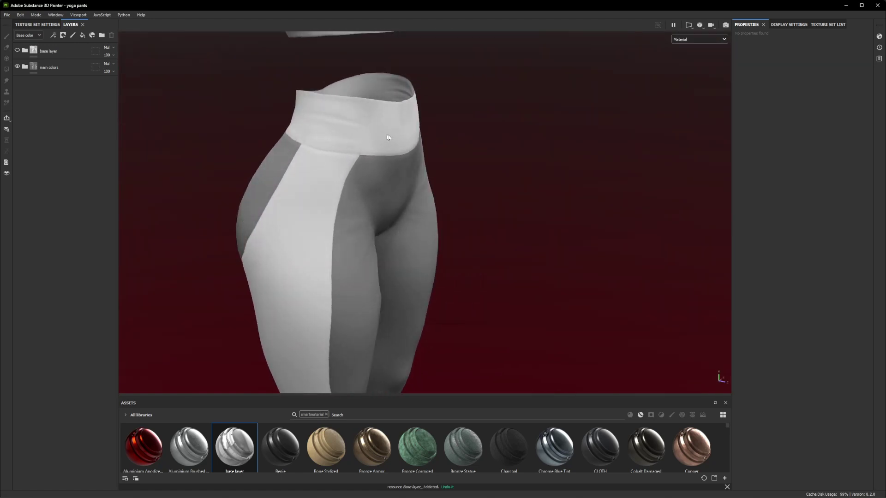
{"action": "left_click_drag", "start_coordinate": [388, 137], "coordinate": [438, 229], "text": "alt"}
{"action": "scroll", "coordinate": [518, 162], "scroll_direction": "up", "scroll_amount": 3}
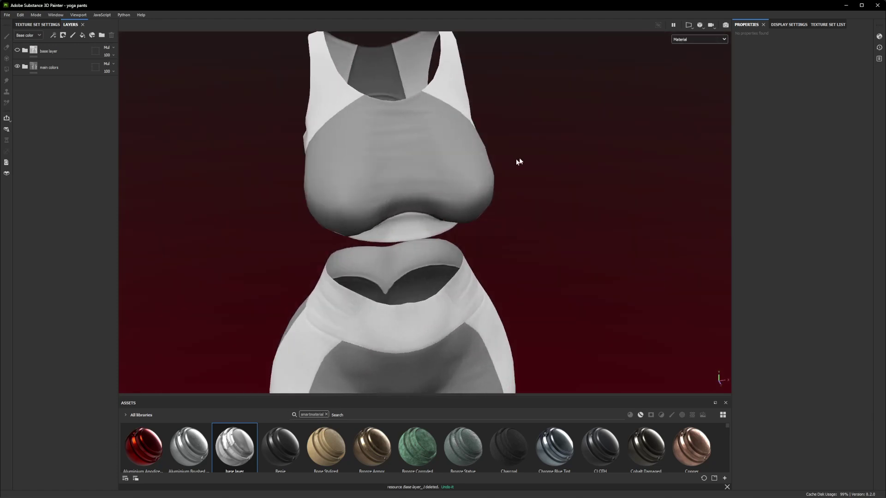
{"action": "scroll", "coordinate": [430, 184], "scroll_direction": "down", "scroll_amount": 3}
{"action": "left_click_drag", "start_coordinate": [431, 184], "coordinate": [383, 323], "text": "alt"}
{"action": "scroll", "coordinate": [391, 163], "scroll_direction": "down", "scroll_amount": 3}
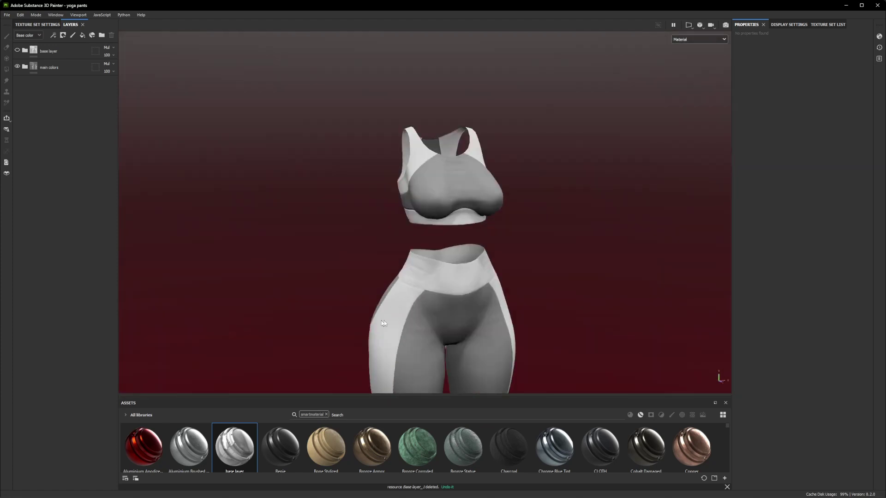
{"action": "scroll", "coordinate": [384, 323], "scroll_direction": "down", "scroll_amount": 2}
{"action": "scroll", "coordinate": [363, 277], "scroll_direction": "down", "scroll_amount": 1}
{"action": "scroll", "coordinate": [449, 247], "scroll_direction": "up", "scroll_amount": 1}
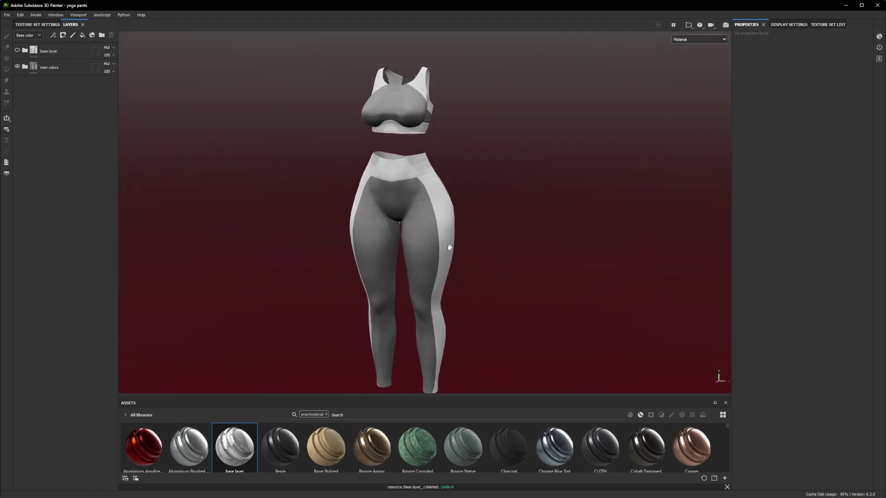
{"action": "middle_click_drag", "start_coordinate": [449, 248], "coordinate": [463, 226], "text": "alt"}
Switch the viewport to the Base color channel and inspect the outfit's shading from the front and sides
{"action": "left_click", "coordinate": [704, 40]}
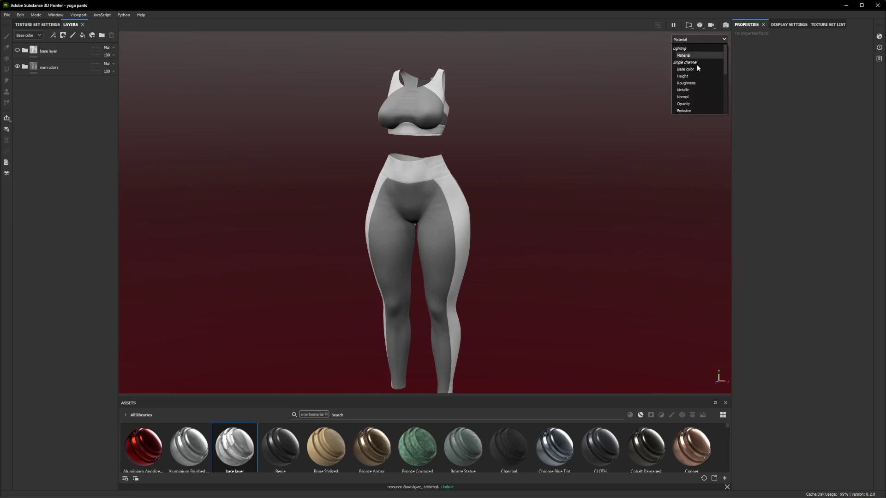
{"action": "left_click", "coordinate": [695, 68]}
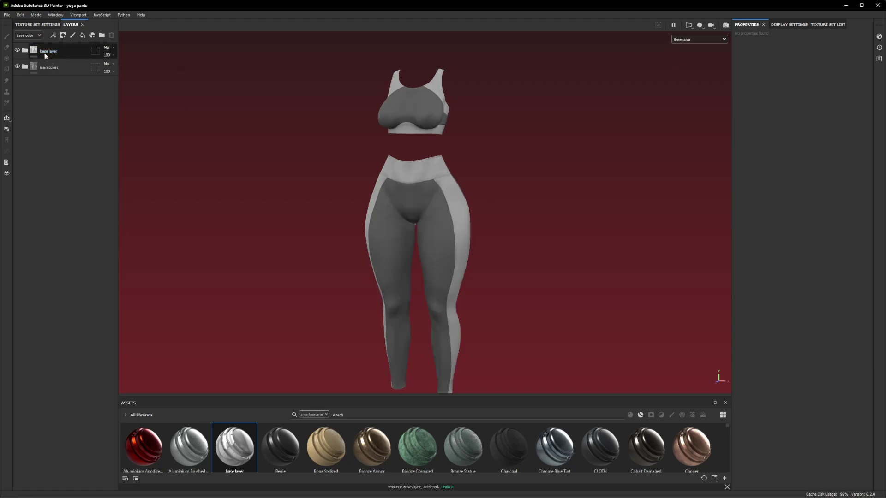
{"action": "scroll", "coordinate": [328, 119], "scroll_direction": "up", "scroll_amount": 5}
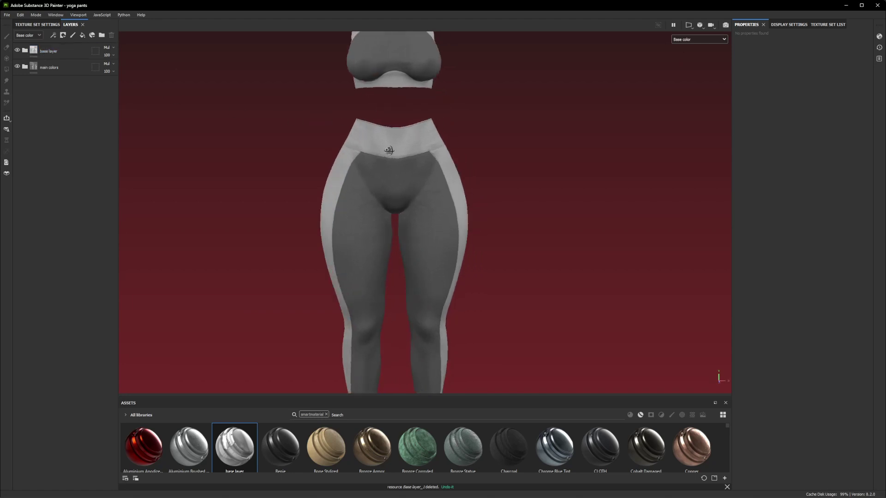
{"action": "left_click_drag", "start_coordinate": [388, 151], "coordinate": [415, 152], "text": "alt"}
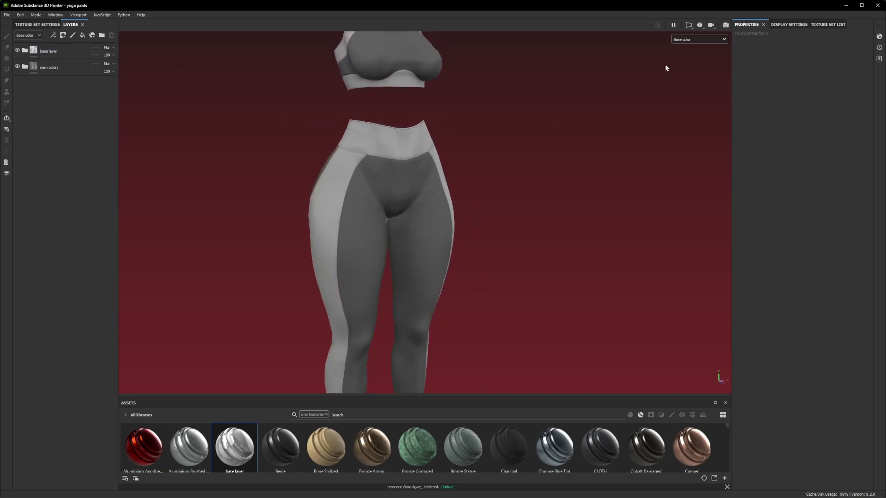
{"action": "scroll", "coordinate": [402, 185], "scroll_direction": "down", "scroll_amount": 5}
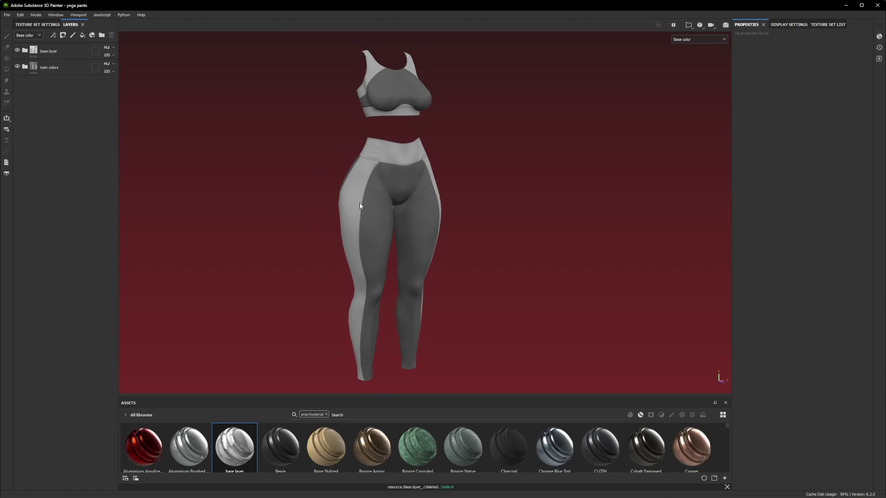
{"action": "left_click_drag", "start_coordinate": [360, 205], "coordinate": [427, 243], "text": "alt"}
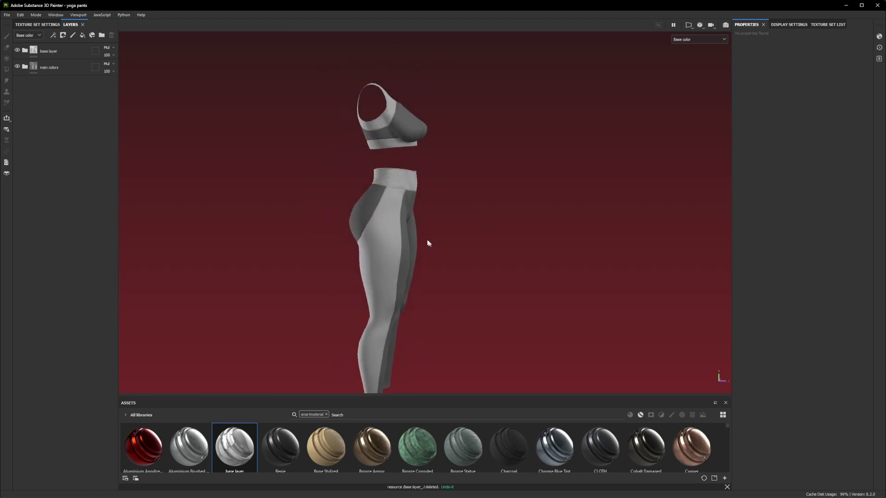
{"action": "scroll", "coordinate": [395, 186], "scroll_direction": "up", "scroll_amount": 5}
{"action": "left_click_drag", "start_coordinate": [385, 152], "coordinate": [453, 162], "text": "alt"}
{"action": "scroll", "coordinate": [442, 257], "scroll_direction": "up", "scroll_amount": 5}
{"action": "left_click_drag", "start_coordinate": [451, 224], "coordinate": [507, 295], "text": "alt"}
{"action": "scroll", "coordinate": [427, 308], "scroll_direction": "down", "scroll_amount": 3}
{"action": "scroll", "coordinate": [591, 355], "scroll_direction": "down", "scroll_amount": 2}
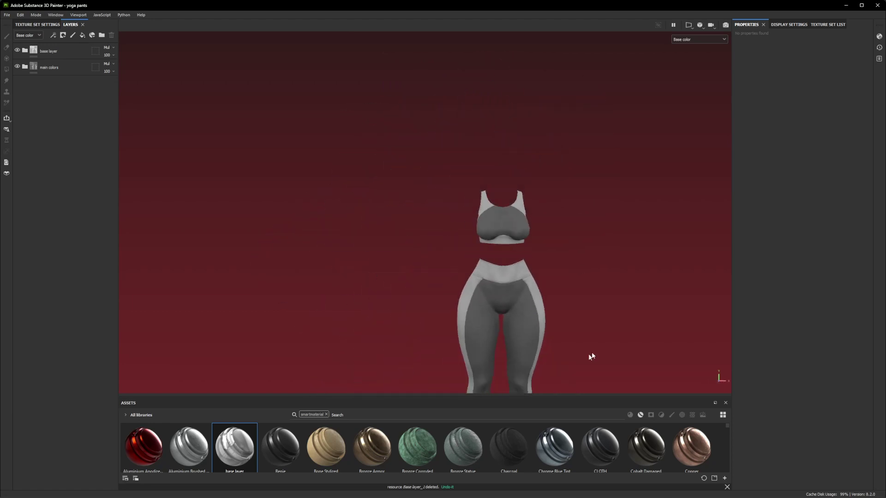
{"action": "scroll", "coordinate": [388, 229], "scroll_direction": "down", "scroll_amount": 2}
{"action": "left_click_drag", "start_coordinate": [387, 229], "coordinate": [406, 246], "text": "alt"}
Delete the base layer and main colors folders and return the viewport to the Material display
{"action": "left_click", "coordinate": [59, 53]}
{"action": "key", "text": "Delete"}
{"action": "key", "text": "Delete"}
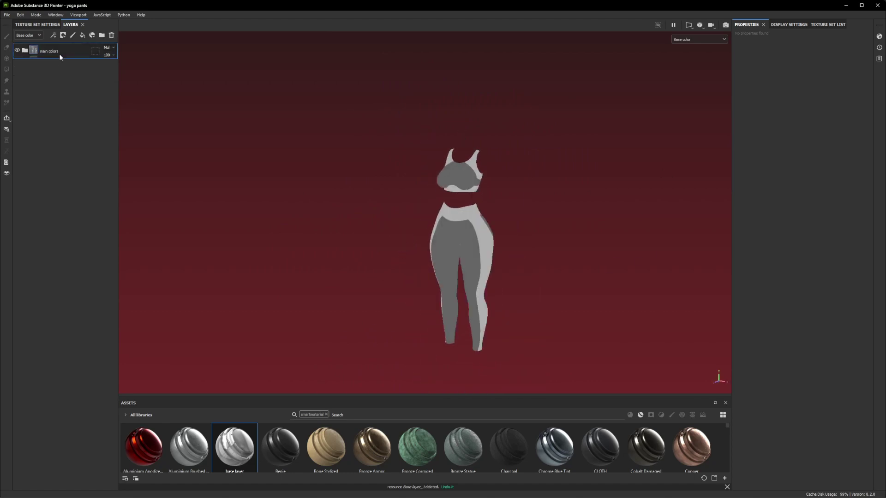
{"action": "left_click", "coordinate": [715, 41]}
{"action": "left_click", "coordinate": [683, 56]}
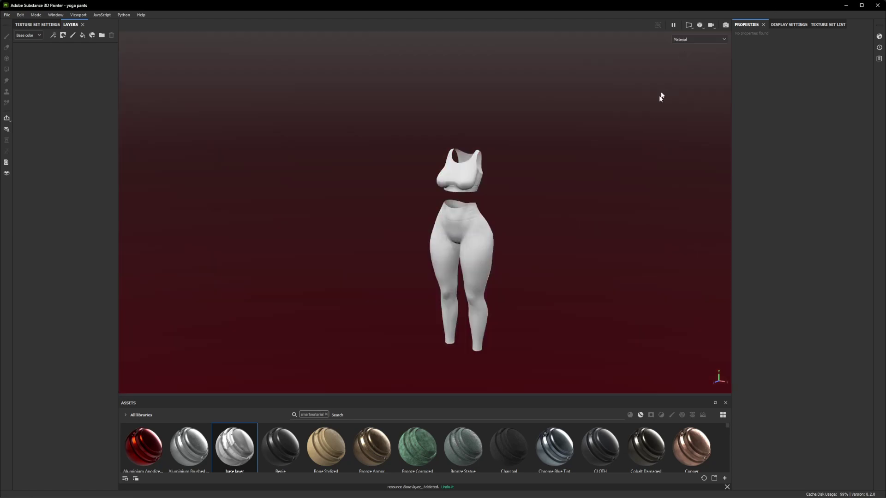
{"action": "scroll", "coordinate": [576, 129], "scroll_direction": "up", "scroll_amount": 3}
Review the texture set settings with the baked mesh maps and show the Height channel in the viewport
{"action": "left_click", "coordinate": [38, 25]}
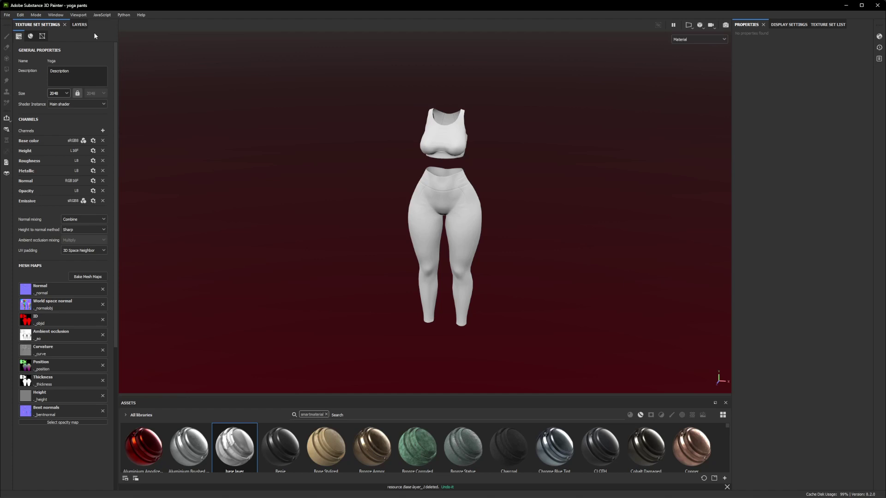
{"action": "left_click_drag", "start_coordinate": [294, 131], "coordinate": [433, 182], "text": "alt"}
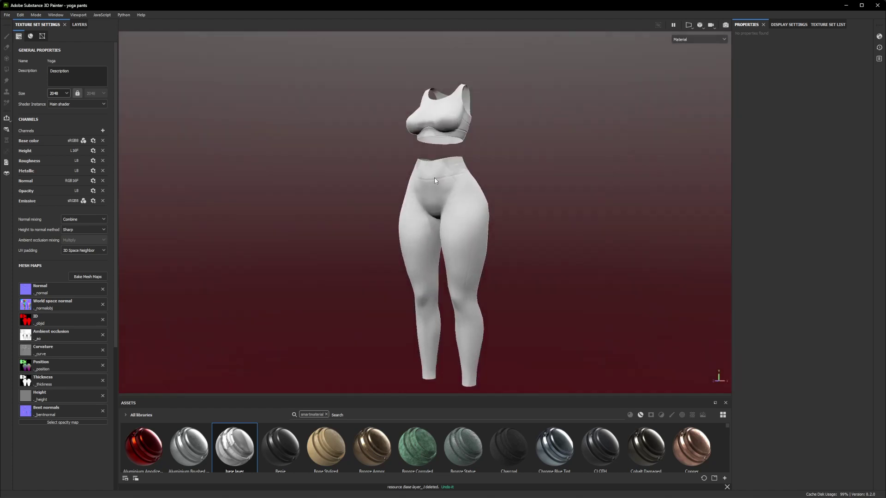
{"action": "left_click", "coordinate": [677, 39]}
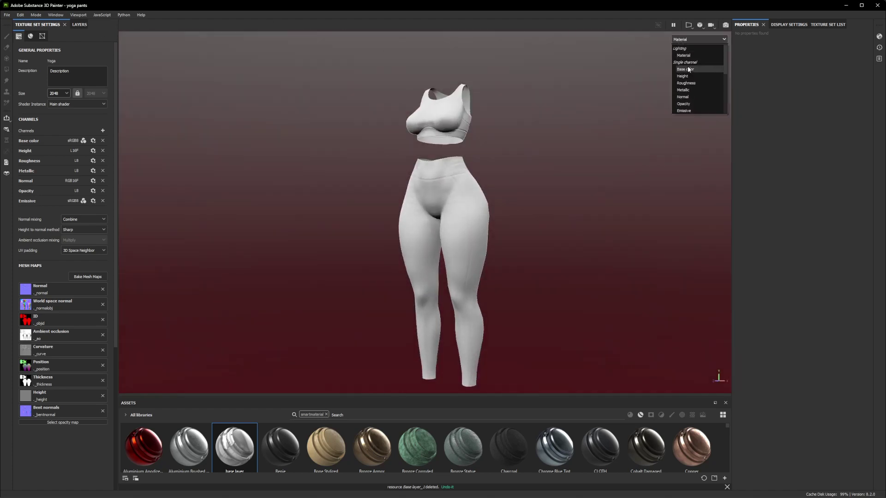
{"action": "left_click", "coordinate": [688, 71]}
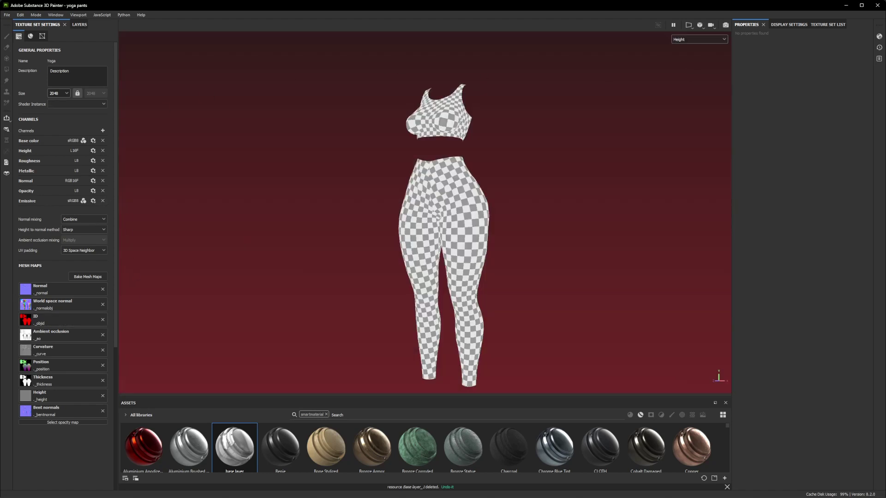
Add a fill layer to the empty layer stack
{"action": "left_click", "coordinate": [80, 25]}
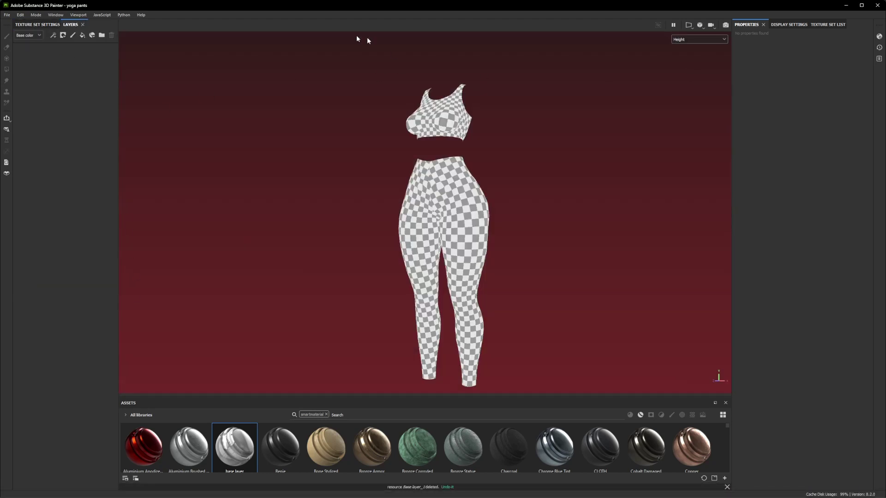
{"action": "left_click", "coordinate": [82, 35]}
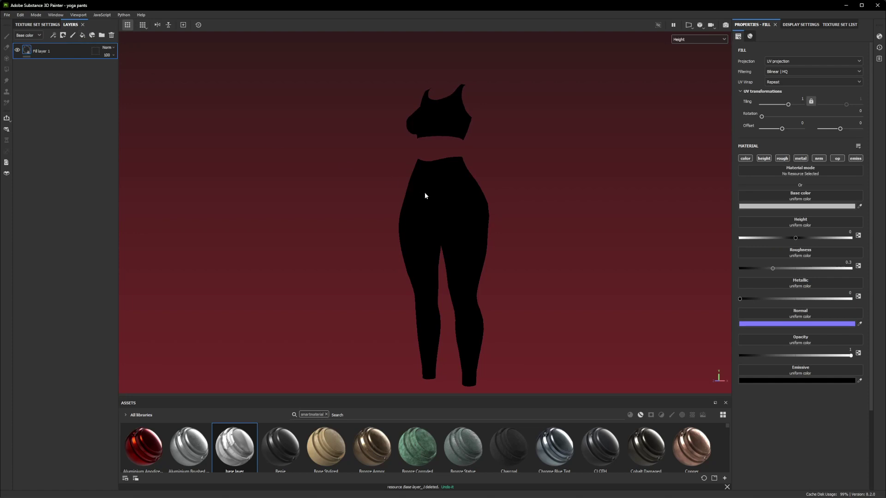
{"action": "left_click_drag", "start_coordinate": [424, 192], "coordinate": [464, 215], "text": "alt"}
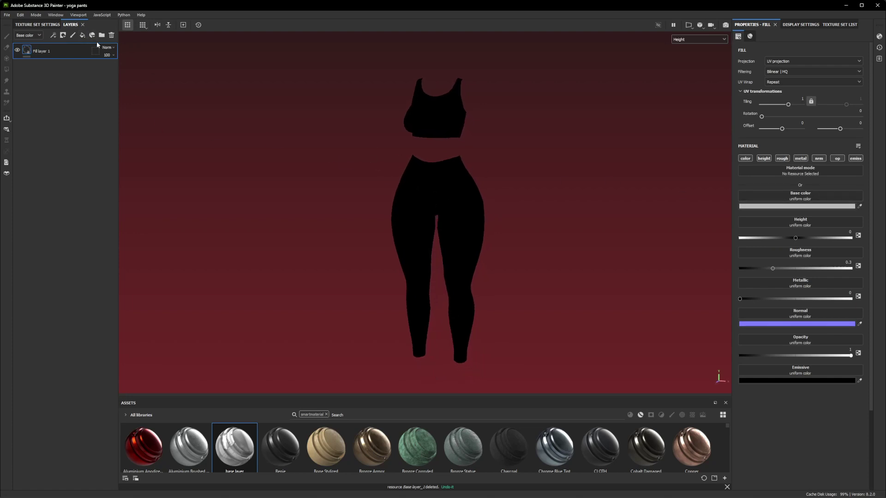
Show the Base color channel in the viewport and set the fill layer's base color to mid grey 808080
{"action": "left_click", "coordinate": [796, 206]}
{"action": "left_click", "coordinate": [793, 236]}
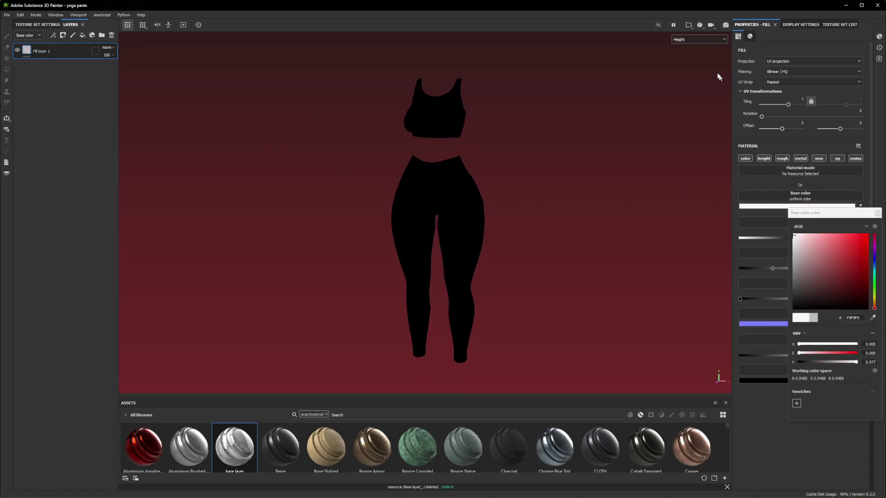
{"action": "left_click", "coordinate": [698, 39]}
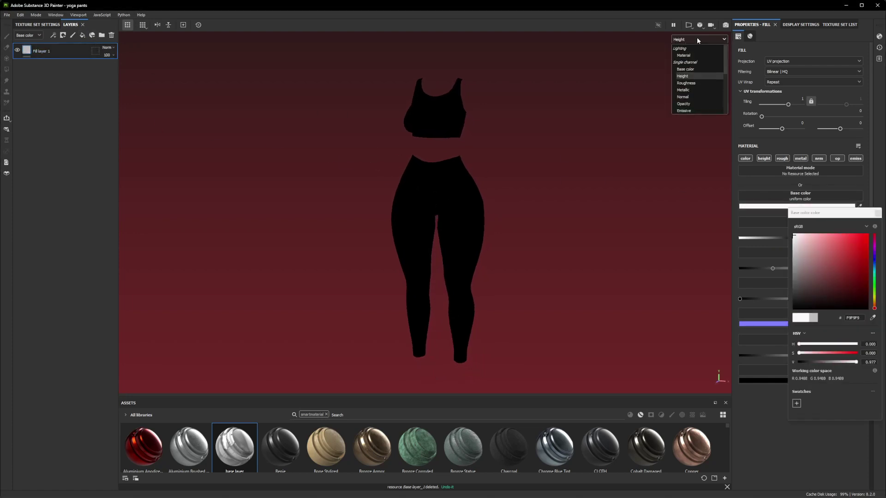
{"action": "left_click", "coordinate": [693, 68]}
{"action": "left_click_drag", "start_coordinate": [830, 255], "coordinate": [788, 270]}
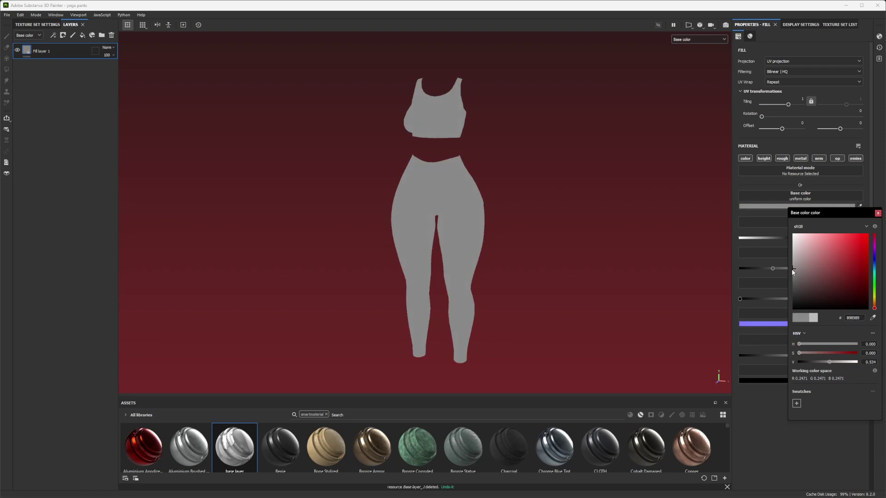
{"action": "left_click", "coordinate": [593, 251]}
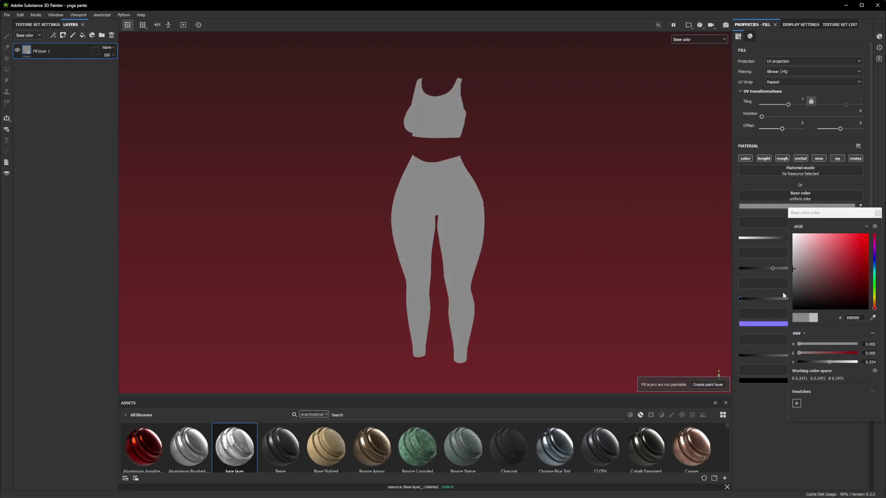
{"action": "left_click", "coordinate": [792, 272]}
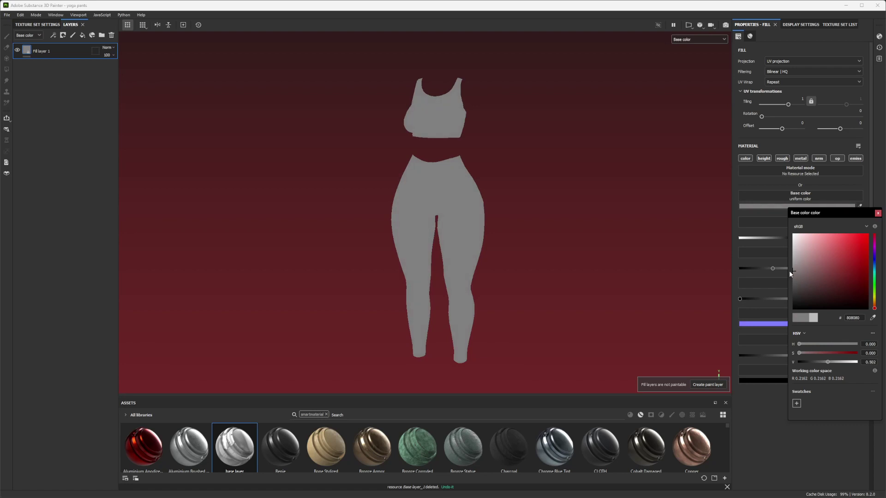
Rename the grey fill layer as Base
{"action": "left_click_drag", "start_coordinate": [447, 216], "coordinate": [484, 206], "text": "alt"}
{"action": "double_click", "coordinate": [55, 51]}
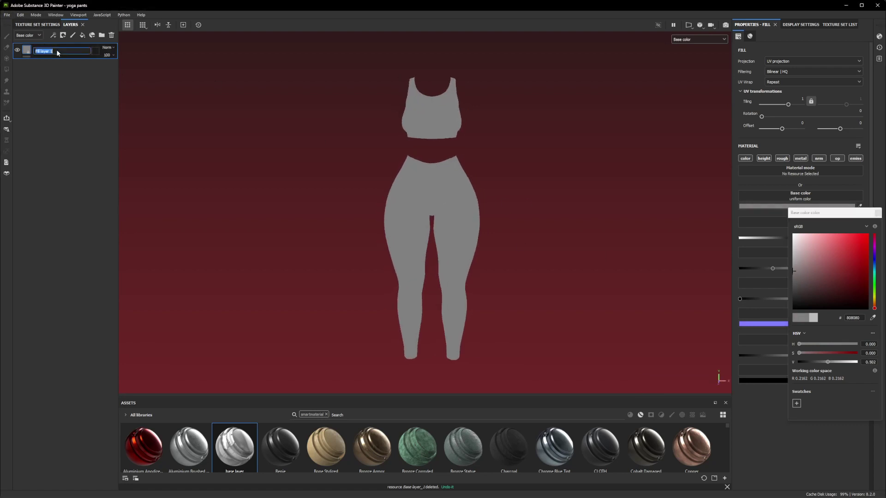
{"action": "type", "text": "Base"}
{"action": "key", "text": "Return"}
Add a fill layer above Base with black (000000) as its base color and rename it Dark
{"action": "left_click", "coordinate": [93, 35]}
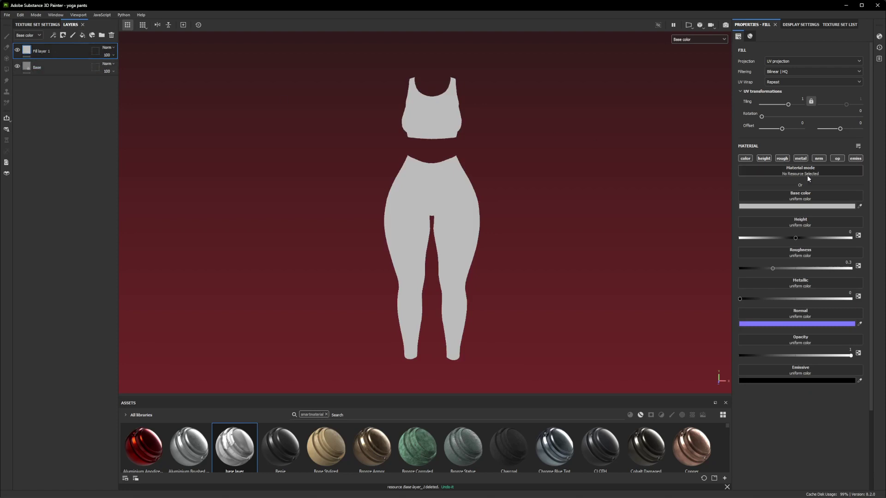
{"action": "left_click", "coordinate": [802, 206]}
{"action": "left_click", "coordinate": [794, 308]}
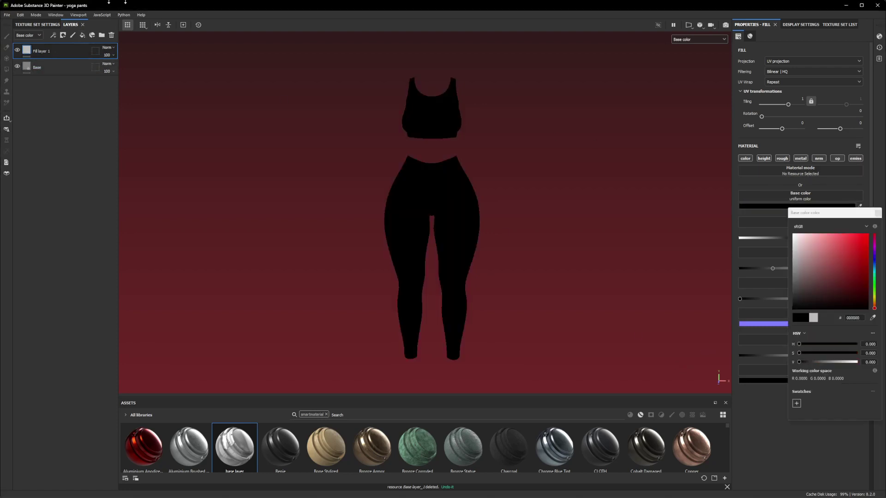
{"action": "double_click", "coordinate": [54, 51]}
{"action": "type", "text": "Dar"}
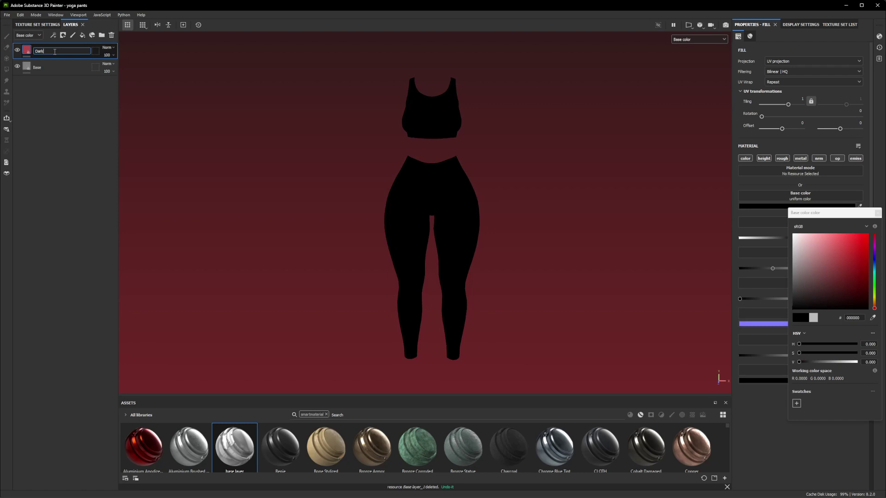
{"action": "type", "text": "k"}
{"action": "key", "text": "Return"}
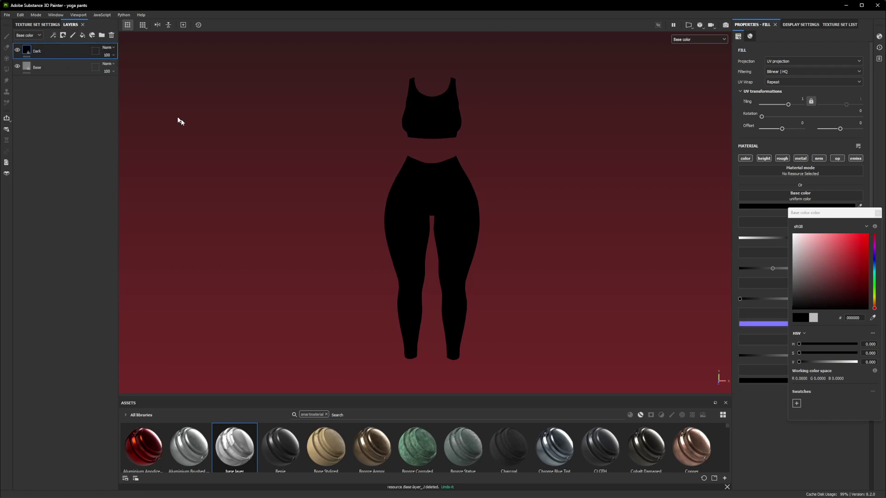
Add a black mask to the Dark layer
{"action": "right_click", "coordinate": [57, 52]}
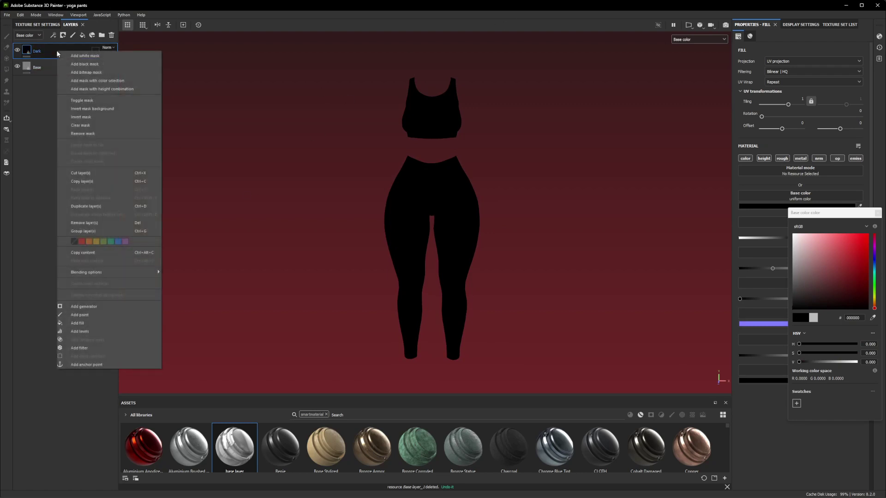
{"action": "left_click", "coordinate": [61, 55]}
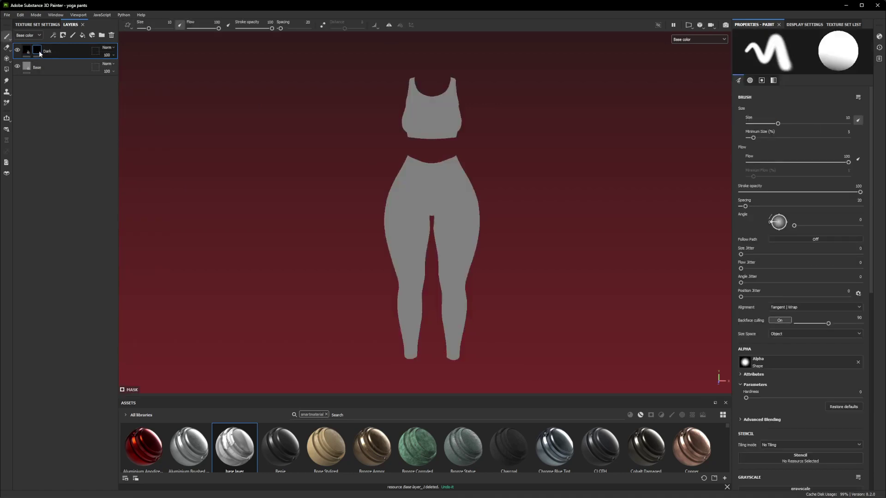
Add an Ambient Occlusion generator to the Dark layer's mask and turn on its Global Invert
{"action": "right_click", "coordinate": [39, 51]}
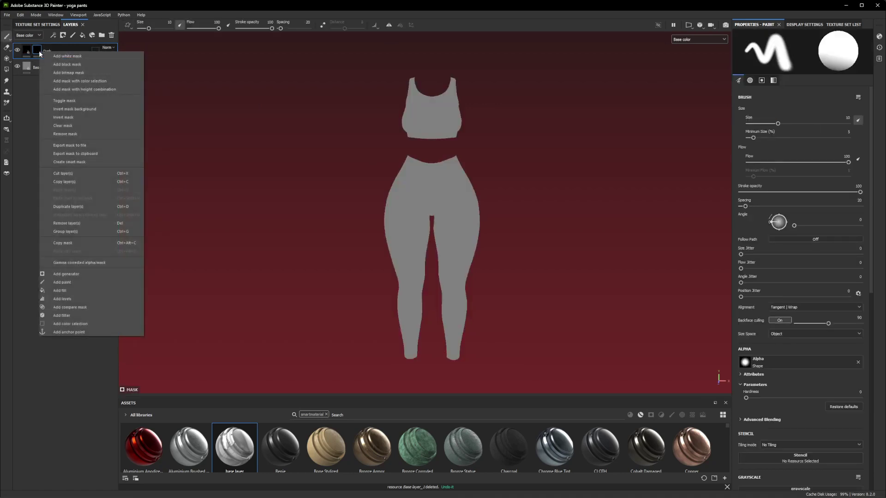
{"action": "left_click", "coordinate": [84, 274]}
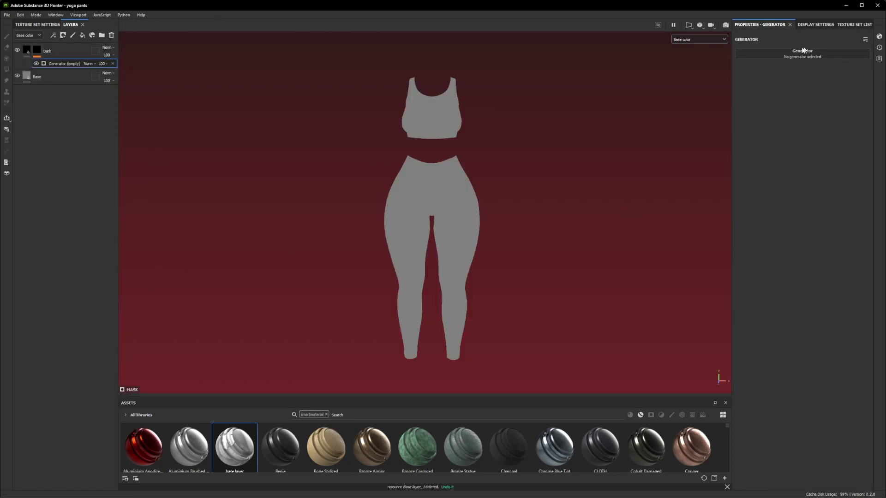
{"action": "left_click", "coordinate": [846, 53]}
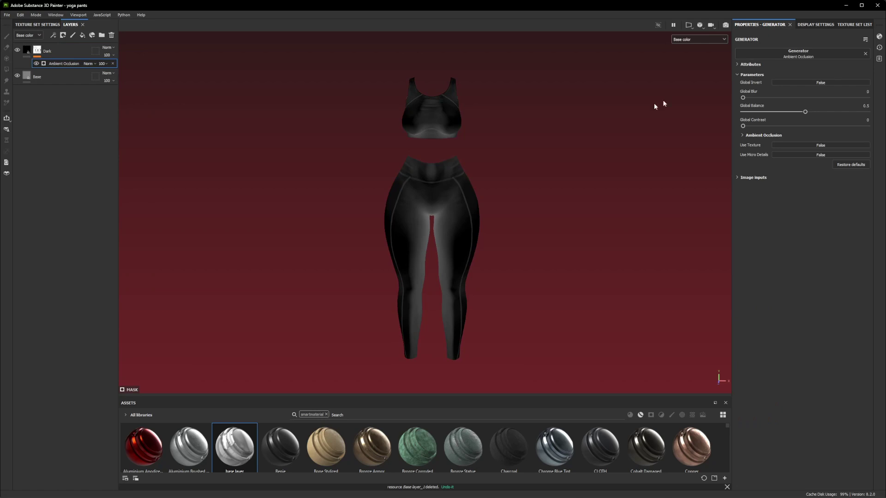
{"action": "left_click_drag", "start_coordinate": [663, 104], "coordinate": [473, 156], "text": "alt"}
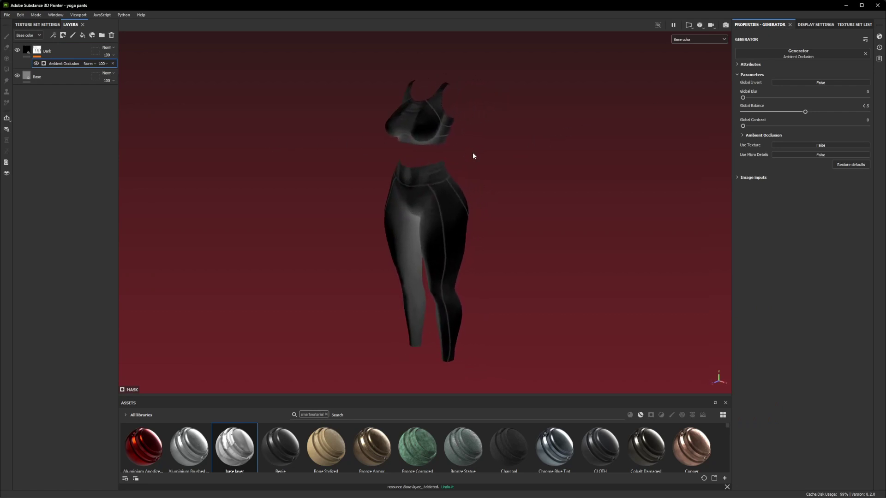
{"action": "left_click", "coordinate": [819, 84]}
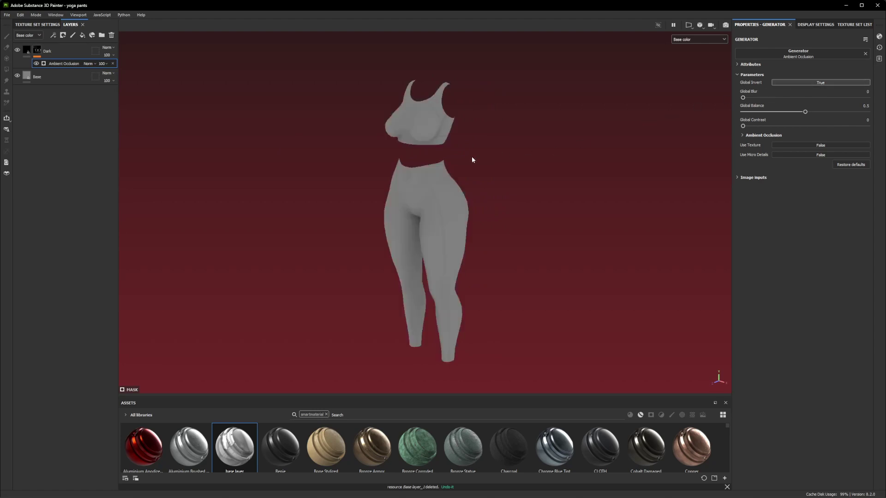
Lower the Ambient Occlusion generator's Global Balance to 0.2
{"action": "scroll", "coordinate": [471, 159], "scroll_direction": "up", "scroll_amount": 3}
{"action": "left_click_drag", "start_coordinate": [472, 156], "coordinate": [391, 193], "text": "alt"}
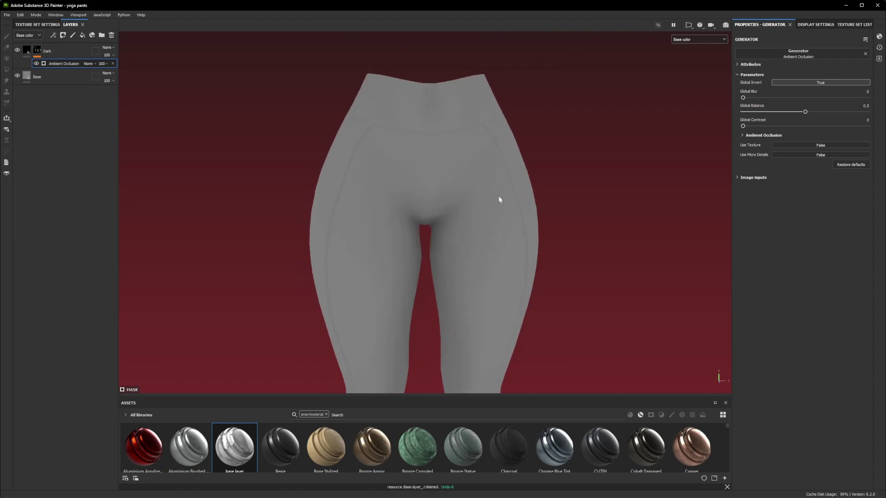
{"action": "middle_click_drag", "start_coordinate": [435, 238], "coordinate": [475, 158], "text": "alt"}
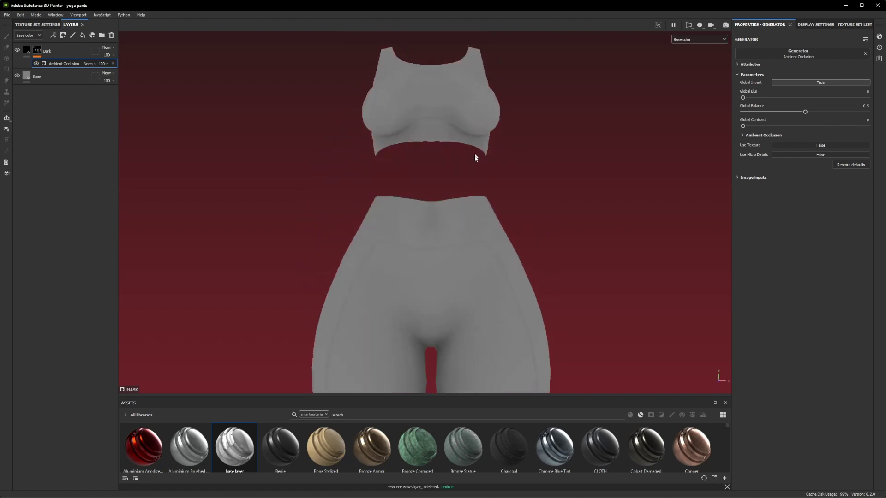
{"action": "right_click_drag", "start_coordinate": [475, 158], "coordinate": [410, 331], "text": "alt"}
{"action": "left_click_drag", "start_coordinate": [410, 330], "coordinate": [411, 245], "text": "alt"}
{"action": "right_click_drag", "start_coordinate": [411, 245], "coordinate": [397, 176], "text": "alt"}
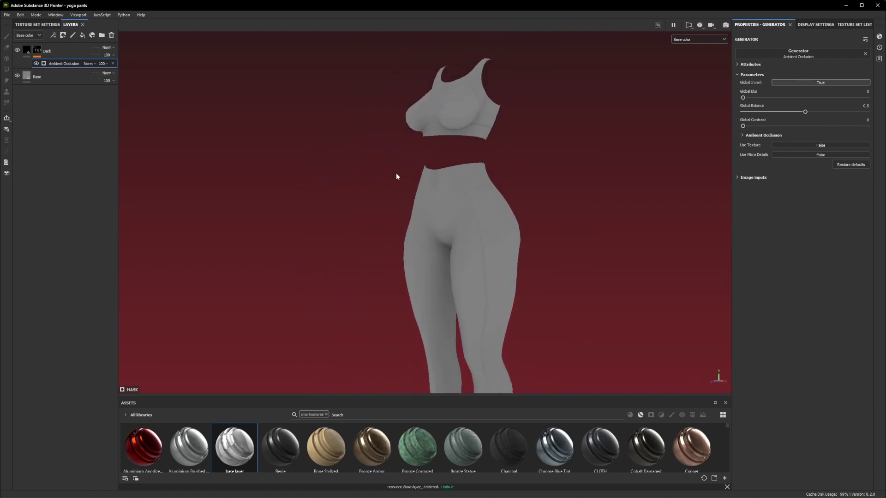
{"action": "mouse_move", "coordinate": [397, 175]}
{"action": "middle_mouse_down", "text": "alt"}
{"action": "mouse_move", "coordinate": [430, 186]}
{"action": "mouse_move", "coordinate": [398, 187]}
{"action": "middle_mouse_up", "text": "alt"}
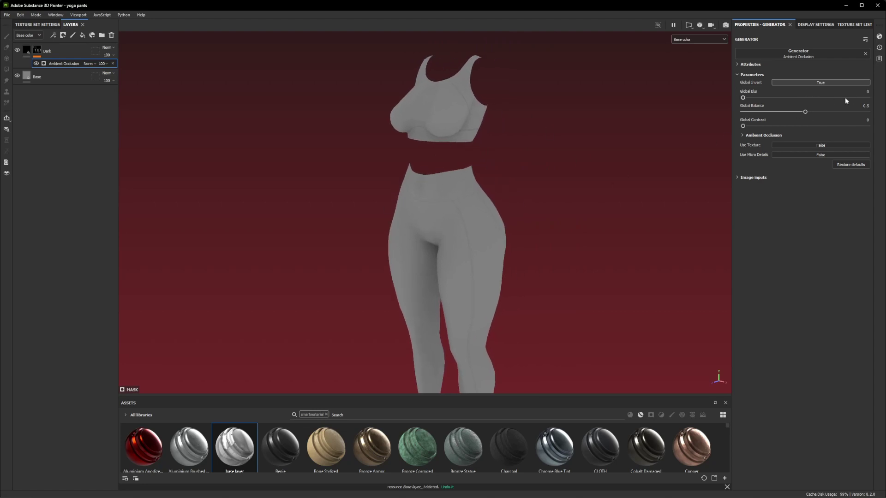
{"action": "mouse_move", "coordinate": [810, 113]}
{"action": "left_mouse_down"}
{"action": "mouse_move", "coordinate": [738, 113]}
{"action": "mouse_move", "coordinate": [781, 113]}
{"action": "left_mouse_up"}
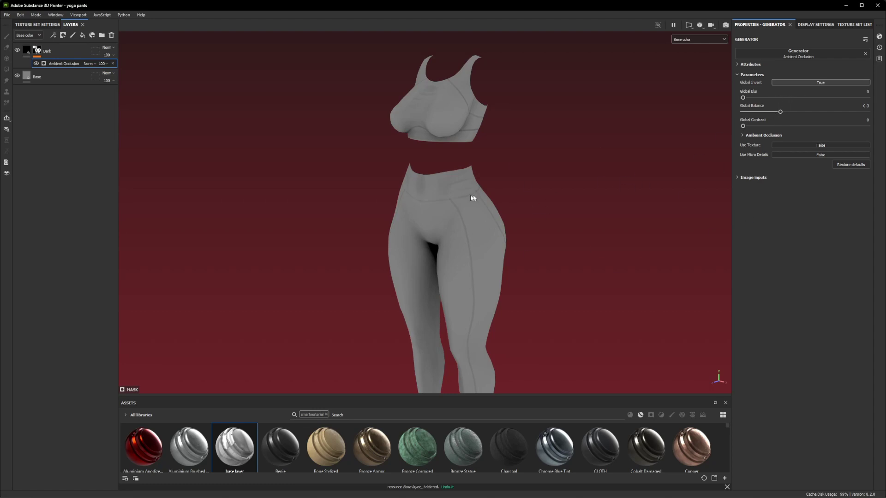
{"action": "left_click_drag", "start_coordinate": [471, 197], "coordinate": [510, 156], "text": "alt"}
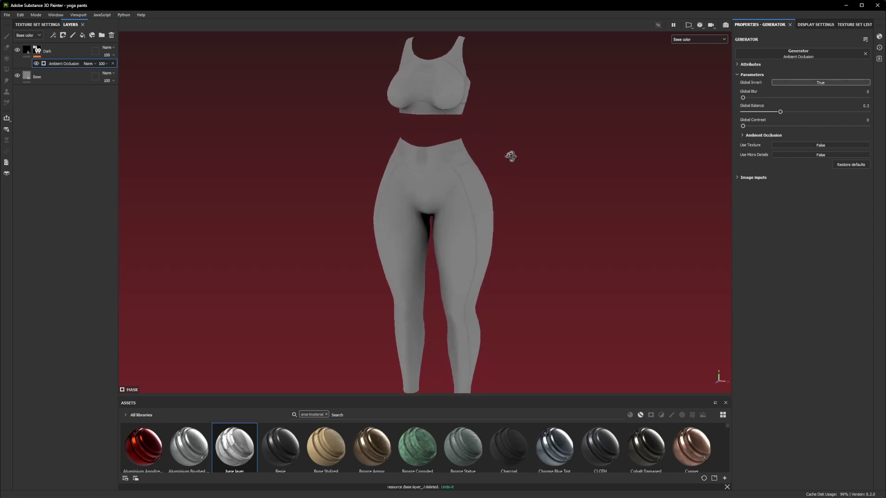
{"action": "left_click_drag", "start_coordinate": [771, 111], "coordinate": [767, 113]}
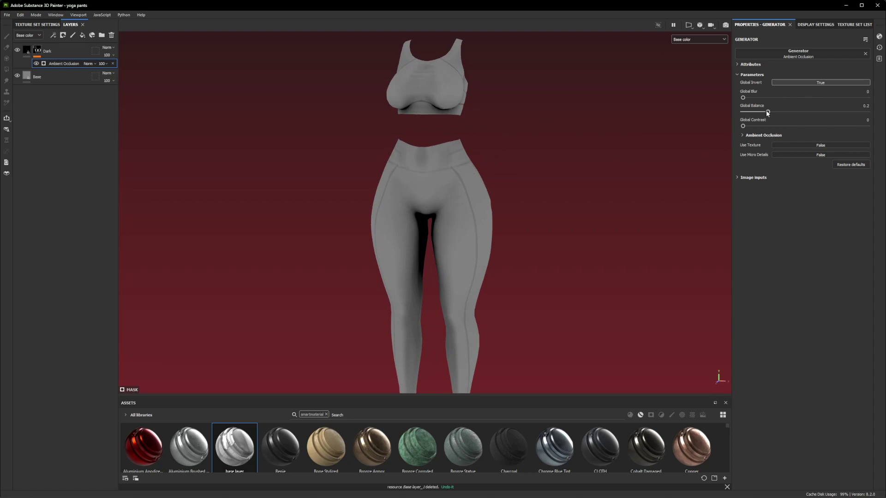
{"action": "left_click_drag", "start_coordinate": [768, 113], "coordinate": [768, 115]}
Set the Dark layer's blending mode to Multiply and its opacity to 57
{"action": "left_click", "coordinate": [108, 47]}
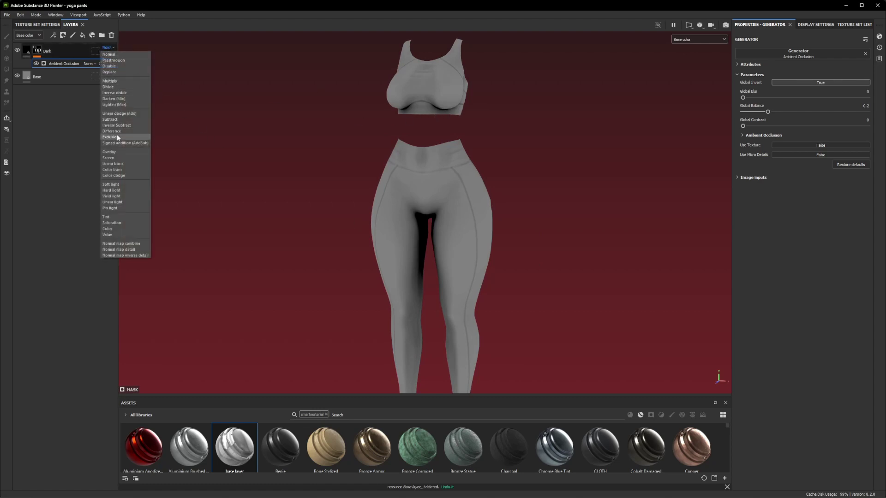
{"action": "left_click", "coordinate": [119, 81]}
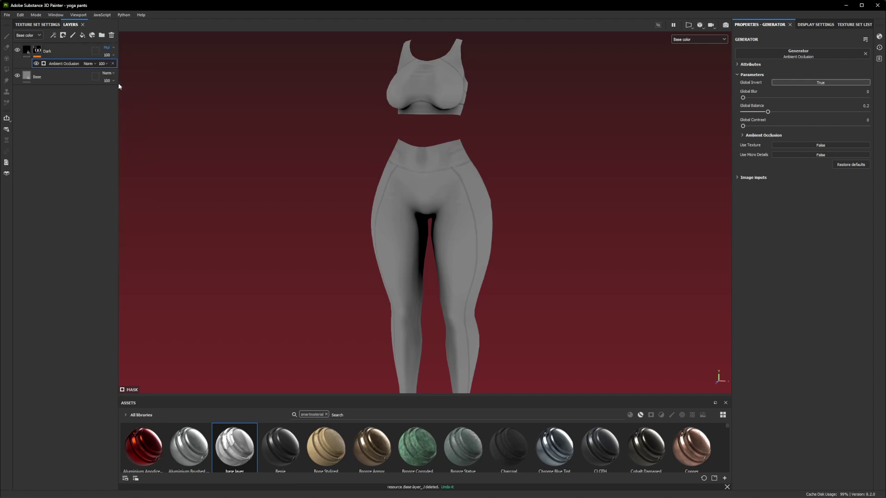
{"action": "left_click", "coordinate": [108, 55]}
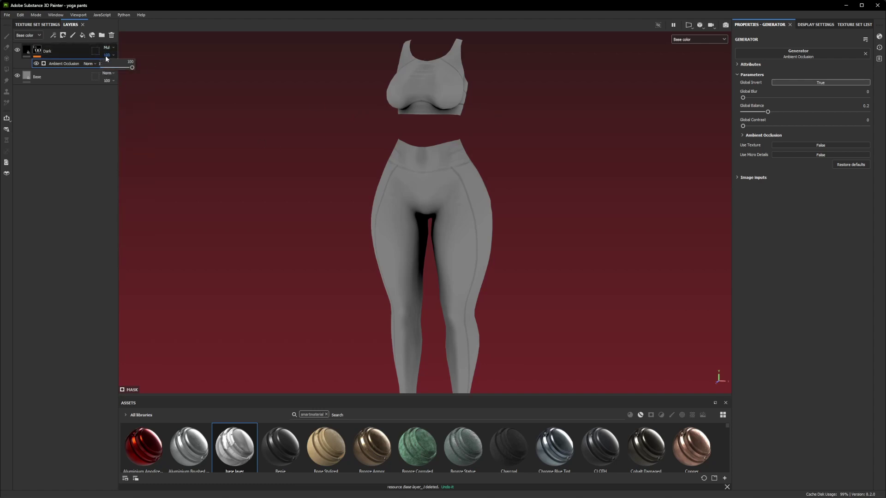
{"action": "left_click_drag", "start_coordinate": [123, 69], "coordinate": [121, 72]}
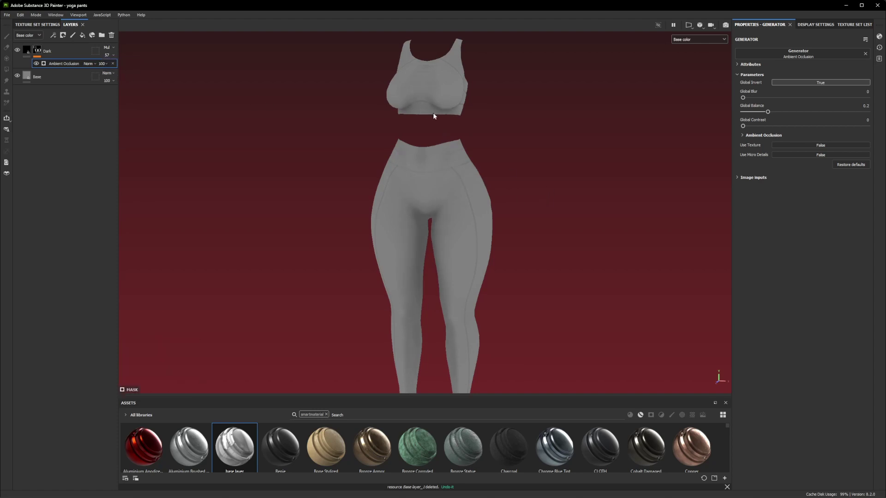
Set the Global Balance of the Dark mask's Ambient Occlusion generator to 0.27
{"action": "left_click_drag", "start_coordinate": [467, 98], "coordinate": [438, 166], "text": "alt"}
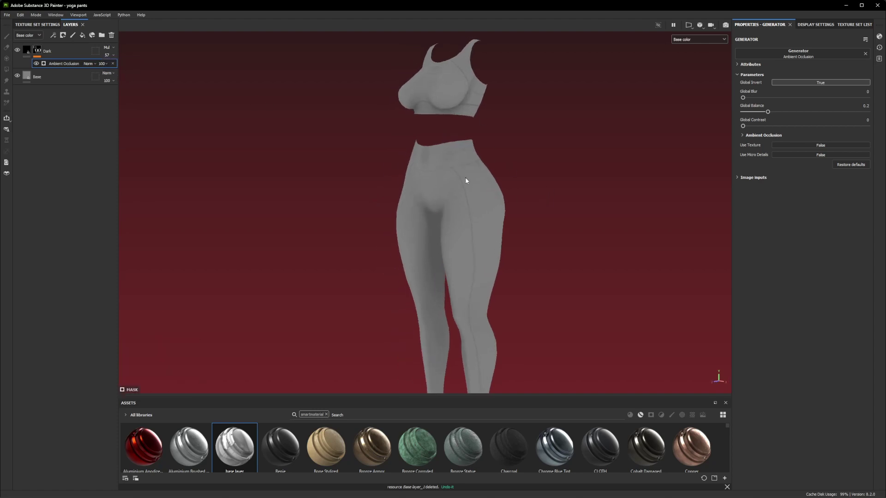
{"action": "left_click_drag", "start_coordinate": [469, 258], "coordinate": [647, 216], "text": "alt"}
{"action": "scroll", "coordinate": [590, 264], "scroll_direction": "down", "scroll_amount": 3}
{"action": "scroll", "coordinate": [411, 193], "scroll_direction": "up", "scroll_amount": 5}
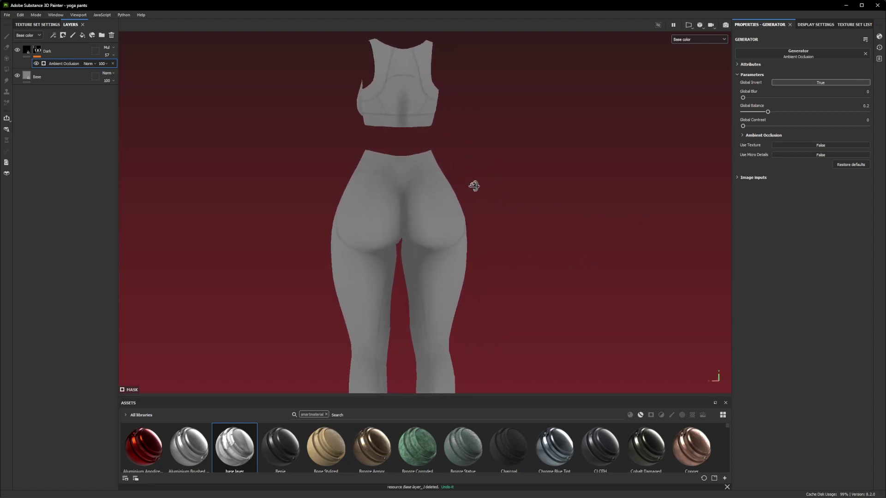
{"action": "left_click", "coordinate": [35, 52]}
{"action": "left_click", "coordinate": [63, 63]}
{"action": "left_click_drag", "start_coordinate": [771, 112], "coordinate": [777, 112]}
Add a fill layer above Dark with white (FFFFFF) as its base color
{"action": "left_click_drag", "start_coordinate": [529, 144], "coordinate": [405, 182], "text": "alt"}
{"action": "middle_click_drag", "start_coordinate": [405, 183], "coordinate": [438, 184], "text": "alt"}
{"action": "left_click_drag", "start_coordinate": [452, 184], "coordinate": [574, 187], "text": "alt"}
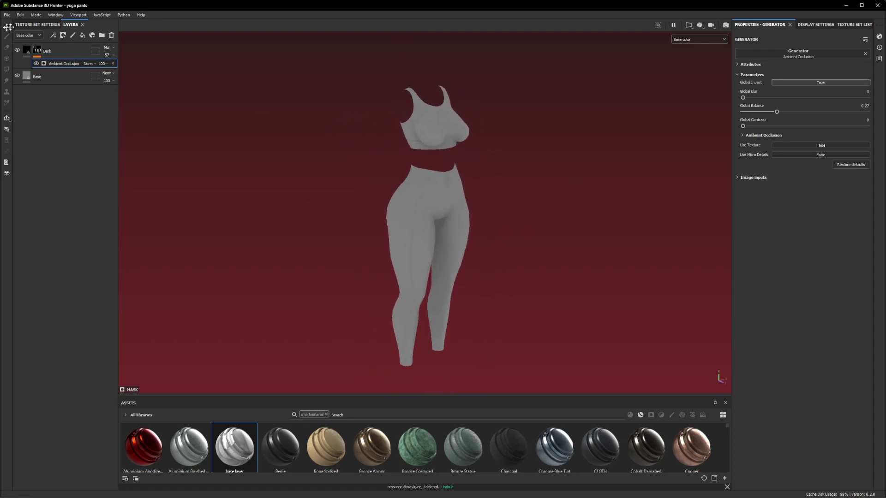
{"action": "left_click", "coordinate": [83, 37]}
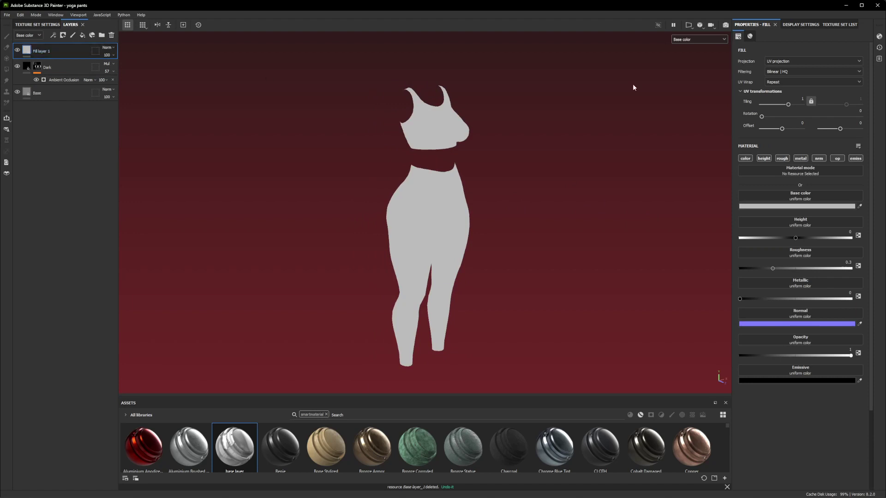
{"action": "left_click", "coordinate": [807, 206]}
{"action": "mouse_move", "coordinate": [815, 234]}
{"action": "left_mouse_down"}
{"action": "mouse_move", "coordinate": [794, 234]}
{"action": "mouse_move", "coordinate": [542, 48]}
{"action": "left_mouse_up"}
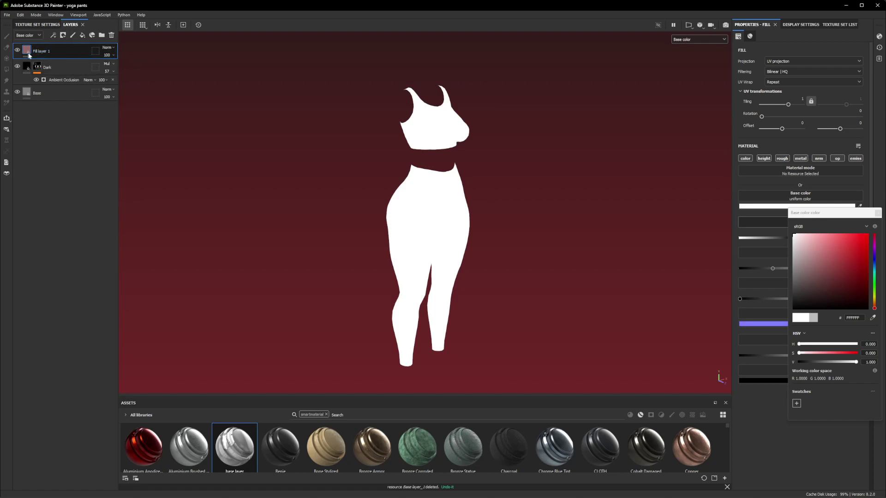
Rename the white fill layer as Light and move it between the Dark and Base layers
{"action": "double_click", "coordinate": [67, 50]}
{"action": "type", "text": "Light"}
{"action": "key", "text": "Return"}
{"action": "left_click_drag", "start_coordinate": [63, 54], "coordinate": [69, 86]}
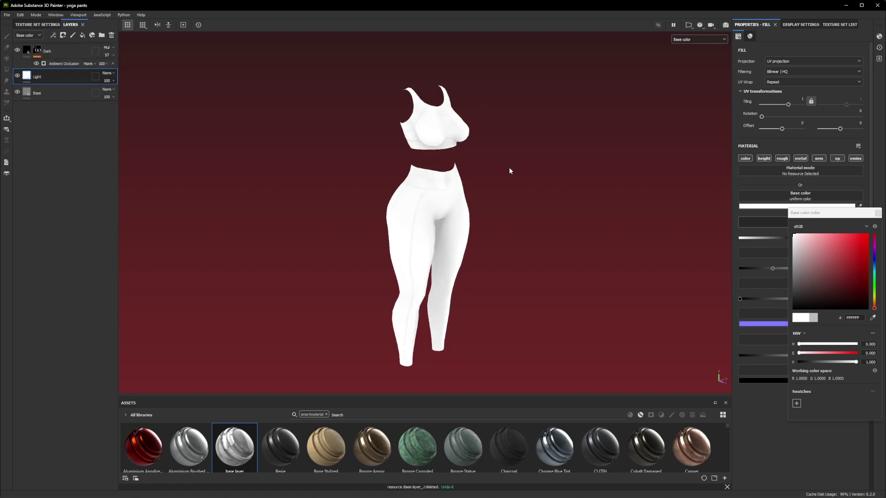
Add a black mask to the Light layer
{"action": "scroll", "coordinate": [511, 171], "scroll_direction": "up", "scroll_amount": 3}
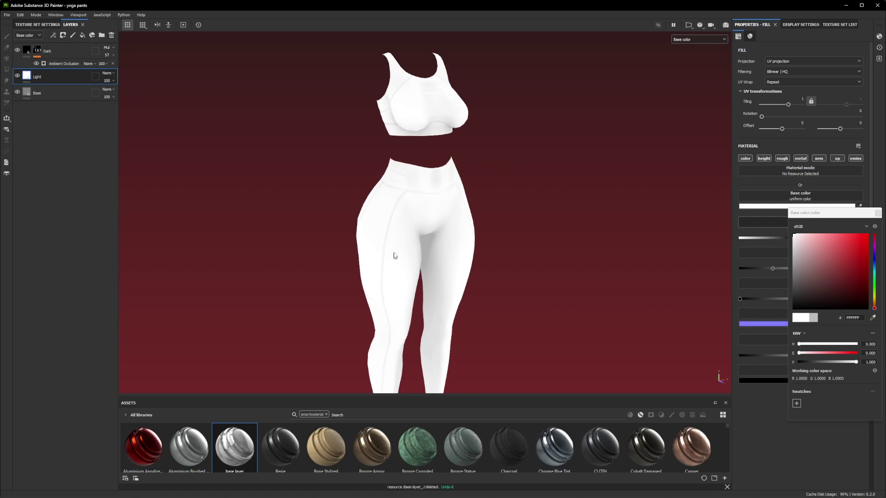
{"action": "right_click", "coordinate": [75, 73]}
{"action": "left_click", "coordinate": [106, 89]}
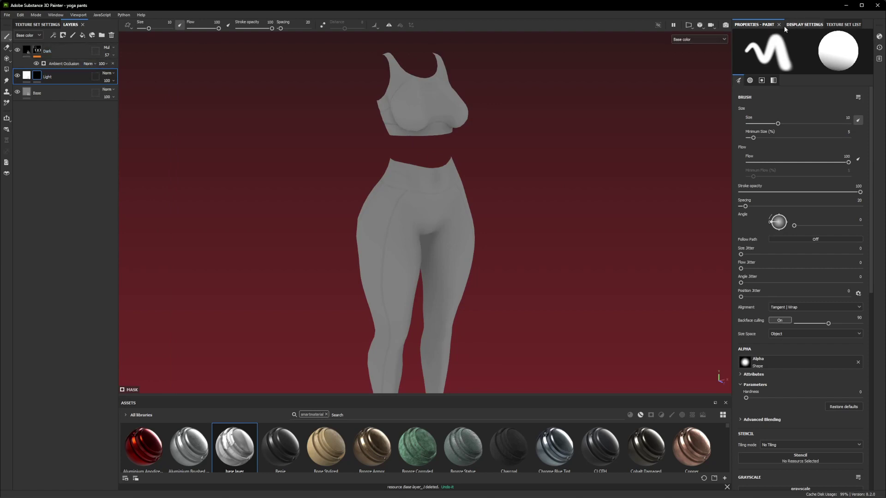
Add a generator to the Light layer's mask and choose the Light generator for it
{"action": "right_click", "coordinate": [51, 74]}
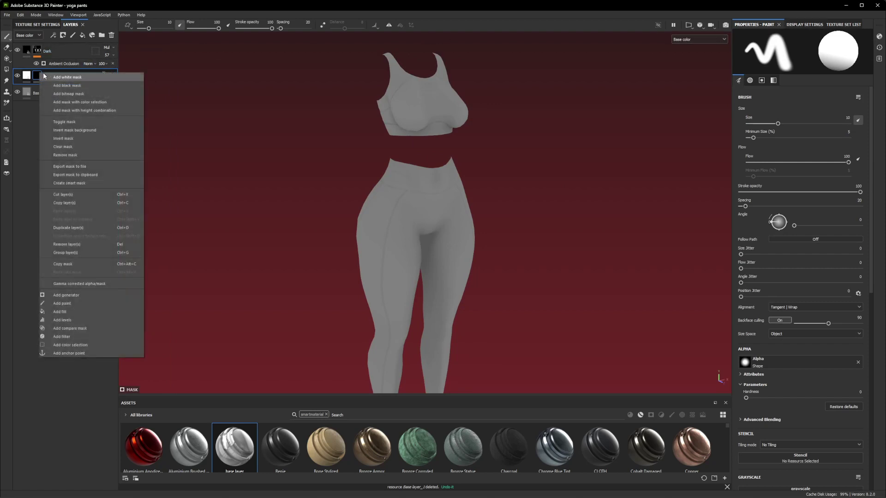
{"action": "left_click", "coordinate": [99, 295]}
{"action": "left_click", "coordinate": [827, 55]}
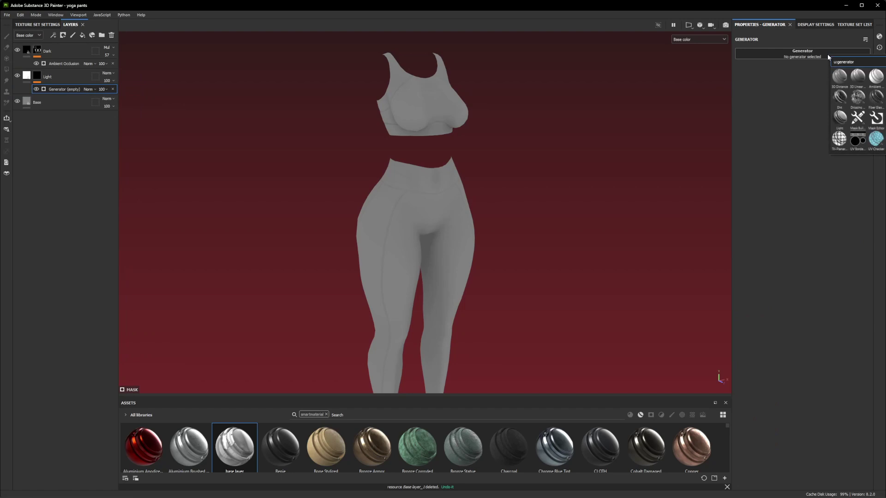
{"action": "left_click", "coordinate": [839, 117]}
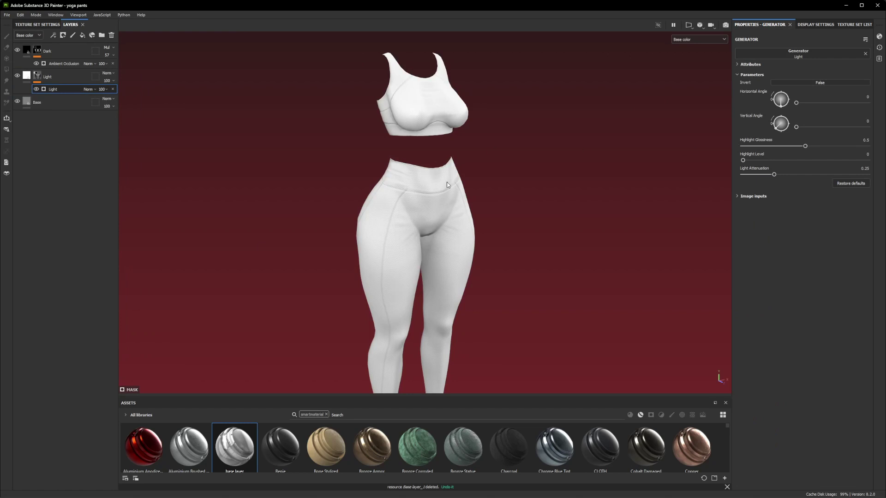
Try a Horizontal Angle of 217 on the Light generator and return it to 0
{"action": "left_click_drag", "start_coordinate": [536, 168], "coordinate": [429, 218], "text": "alt"}
{"action": "scroll", "coordinate": [453, 234], "scroll_direction": "up", "scroll_amount": 3}
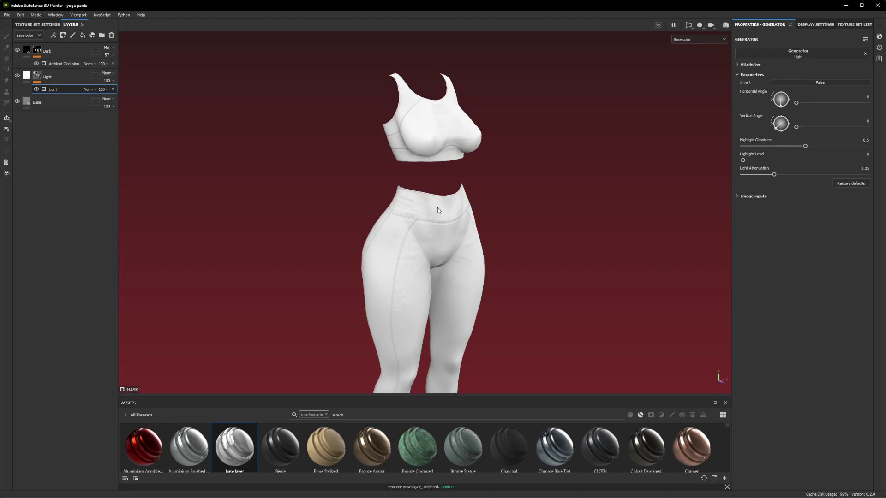
{"action": "scroll", "coordinate": [477, 170], "scroll_direction": "up", "scroll_amount": 2}
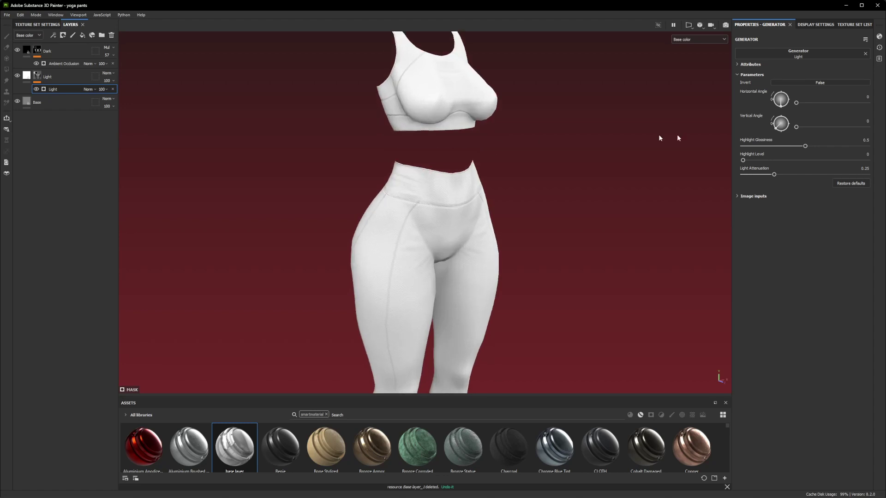
{"action": "left_click_drag", "start_coordinate": [528, 172], "coordinate": [415, 146], "text": "alt"}
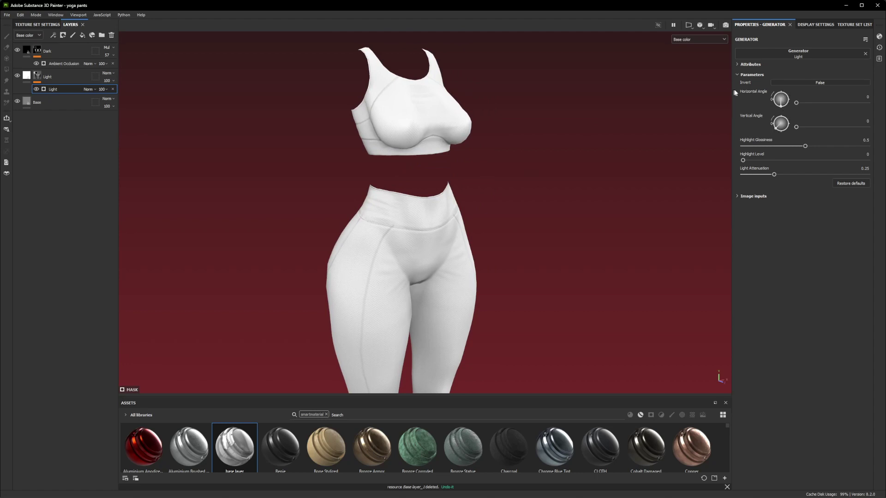
{"action": "left_click", "coordinate": [786, 104]}
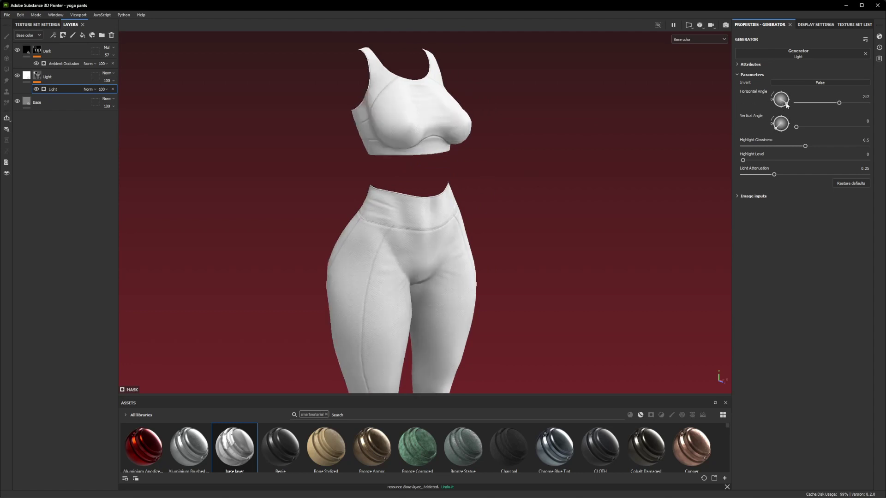
{"action": "left_click_drag", "start_coordinate": [786, 104], "coordinate": [754, 97]}
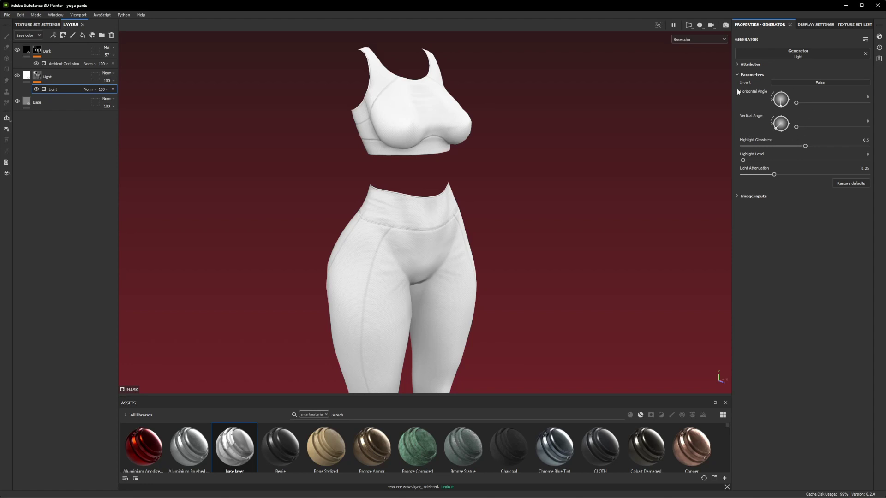
Set the Light generator's Vertical Angle to 290
{"action": "left_click", "coordinate": [781, 132]}
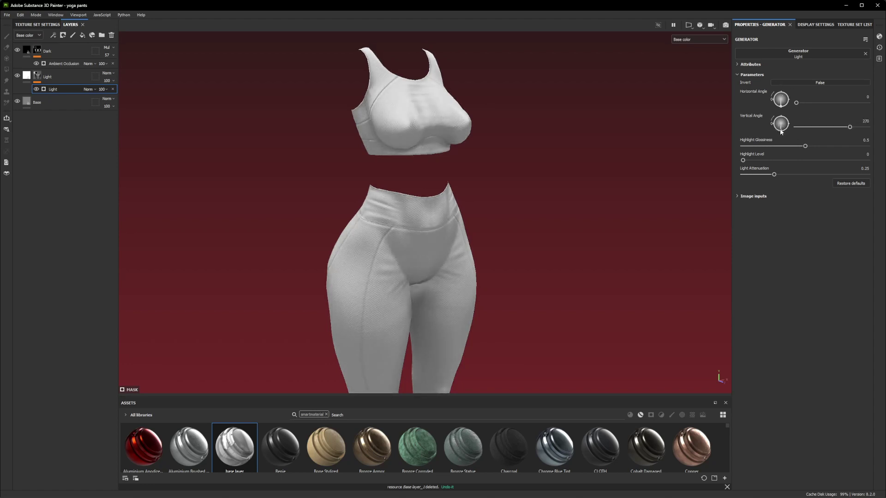
{"action": "left_click_drag", "start_coordinate": [781, 132], "coordinate": [775, 131]}
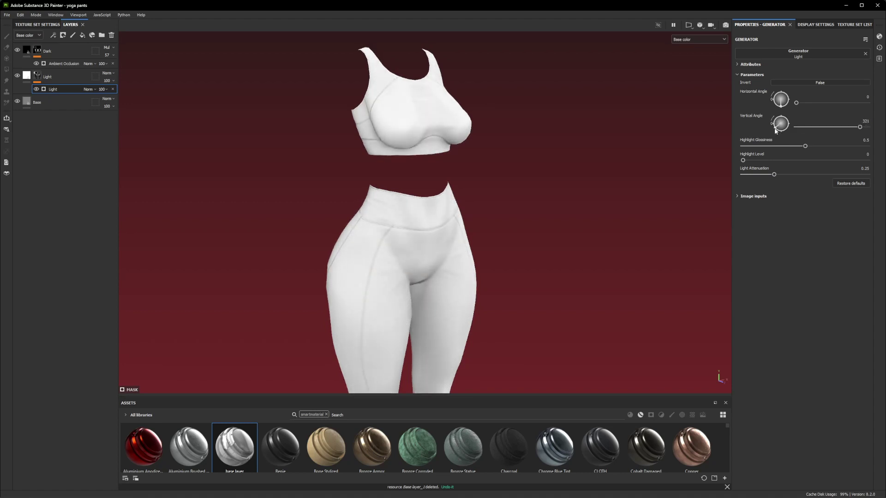
{"action": "left_click_drag", "start_coordinate": [775, 131], "coordinate": [776, 131]}
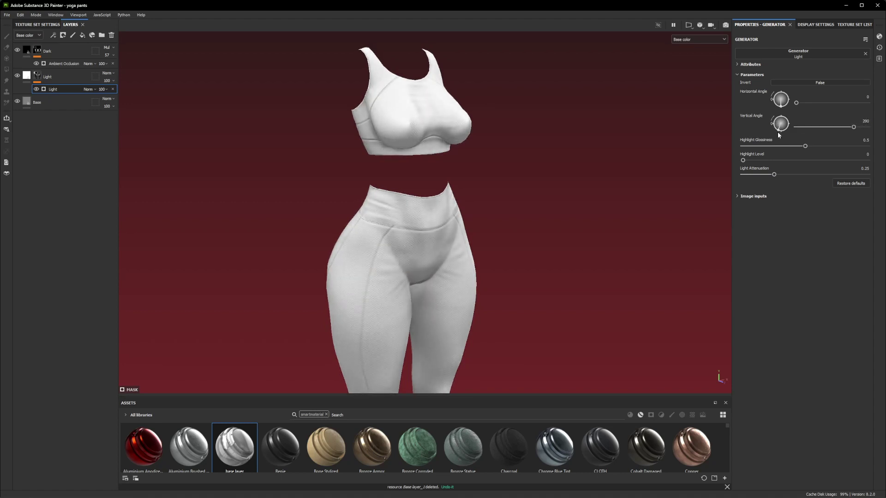
Set the Highlight Glossiness of the Light layer's generator to 0.36, testing lower and higher amounts on the outfit
{"action": "left_click_drag", "start_coordinate": [613, 192], "coordinate": [473, 191], "text": "alt"}
{"action": "middle_click_drag", "start_coordinate": [474, 191], "coordinate": [480, 165], "text": "alt"}
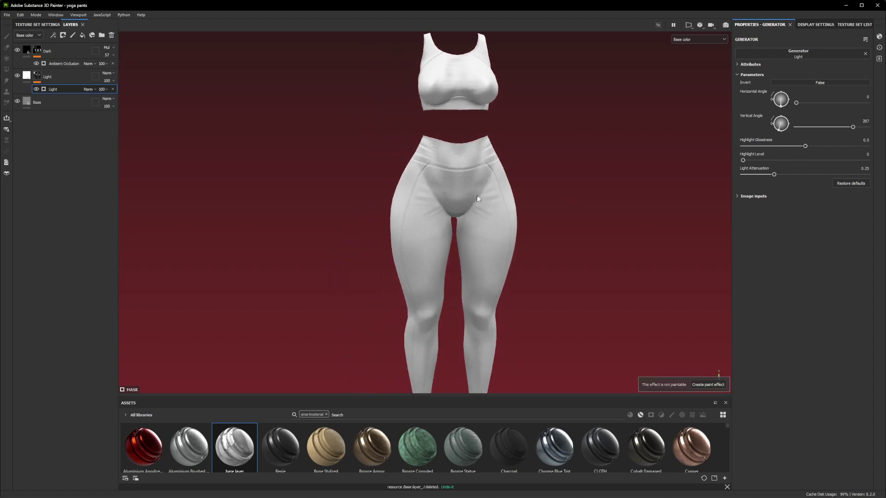
{"action": "left_click_drag", "start_coordinate": [425, 217], "coordinate": [457, 217], "text": "alt"}
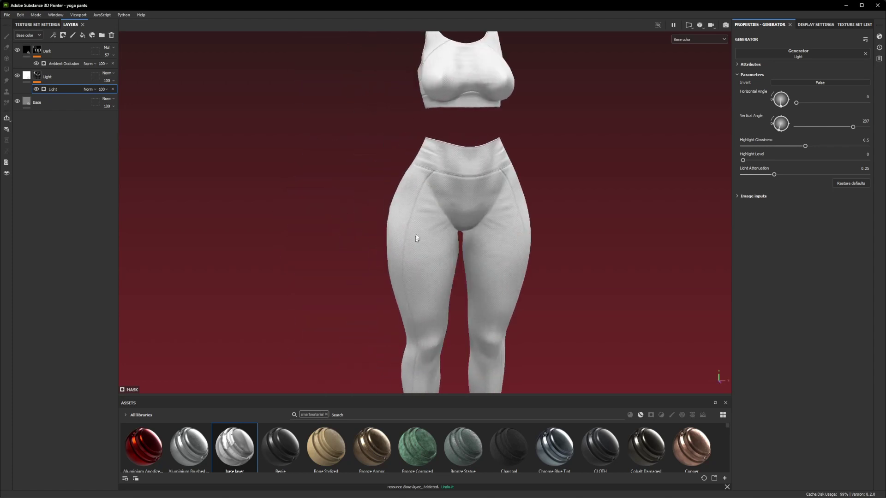
{"action": "left_click_drag", "start_coordinate": [416, 238], "coordinate": [422, 223], "text": "alt"}
{"action": "left_click_drag", "start_coordinate": [450, 195], "coordinate": [418, 189], "text": "alt"}
{"action": "scroll", "coordinate": [704, 142], "scroll_direction": "up", "scroll_amount": 2}
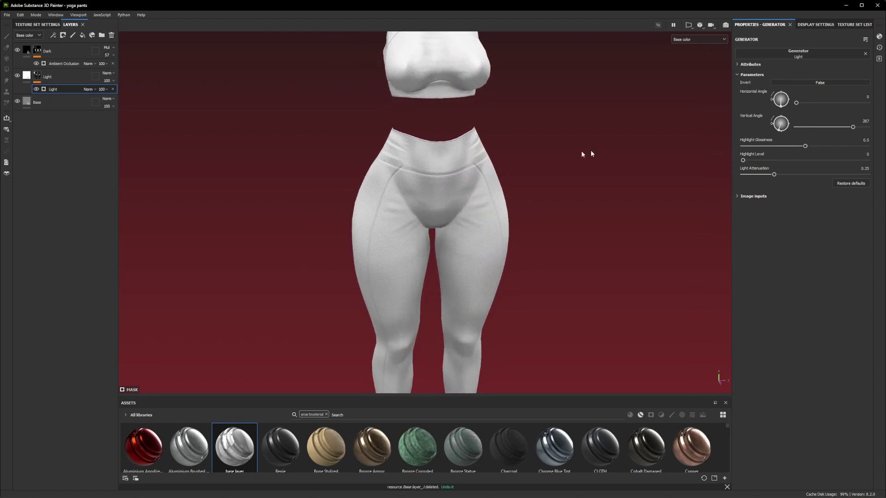
{"action": "scroll", "coordinate": [591, 153], "scroll_direction": "down", "scroll_amount": 3}
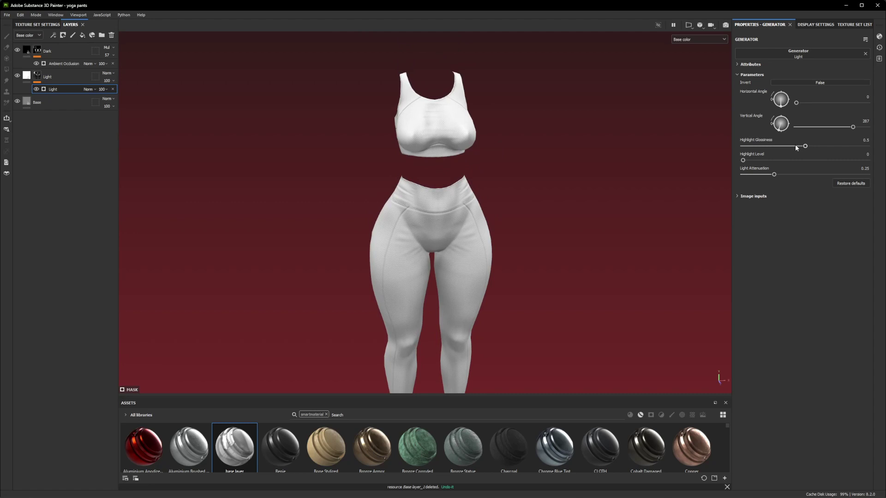
{"action": "left_click_drag", "start_coordinate": [796, 145], "coordinate": [778, 146]}
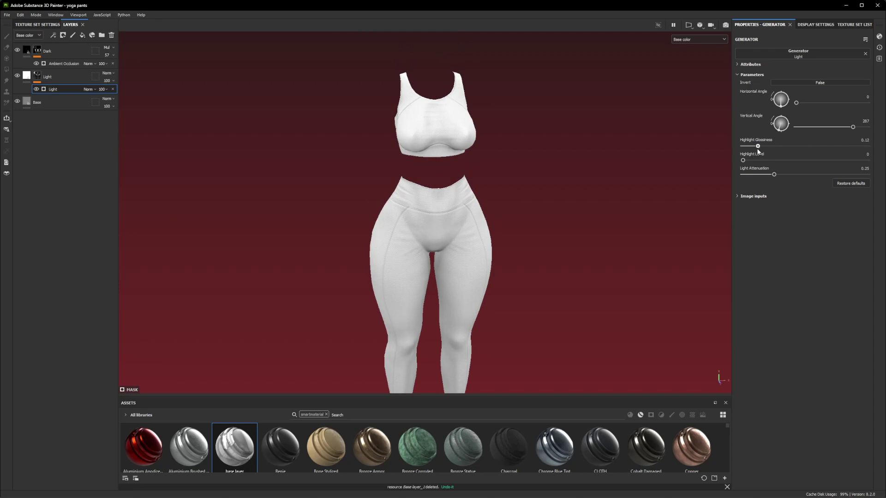
{"action": "left_click_drag", "start_coordinate": [768, 147], "coordinate": [845, 145]}
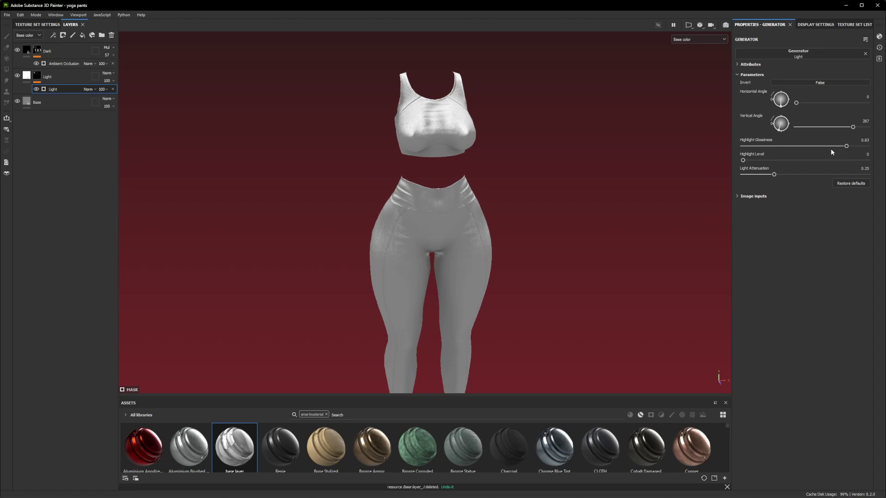
{"action": "mouse_move", "coordinate": [838, 146]}
{"action": "left_mouse_down"}
{"action": "mouse_move", "coordinate": [823, 146]}
{"action": "mouse_move", "coordinate": [856, 144]}
{"action": "mouse_move", "coordinate": [787, 146]}
{"action": "left_mouse_up"}
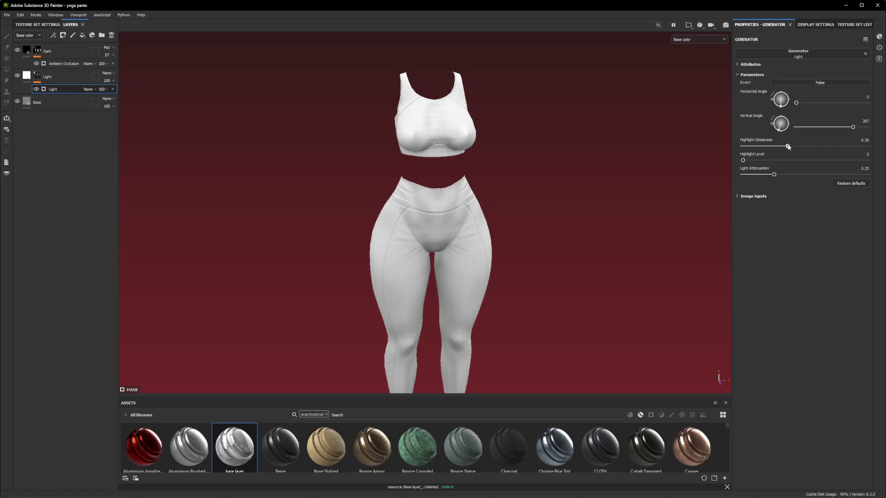
Duplicate the Light layer together with its mask and generator
{"action": "left_click_drag", "start_coordinate": [481, 180], "coordinate": [525, 155], "text": "alt"}
{"action": "left_click", "coordinate": [61, 81]}
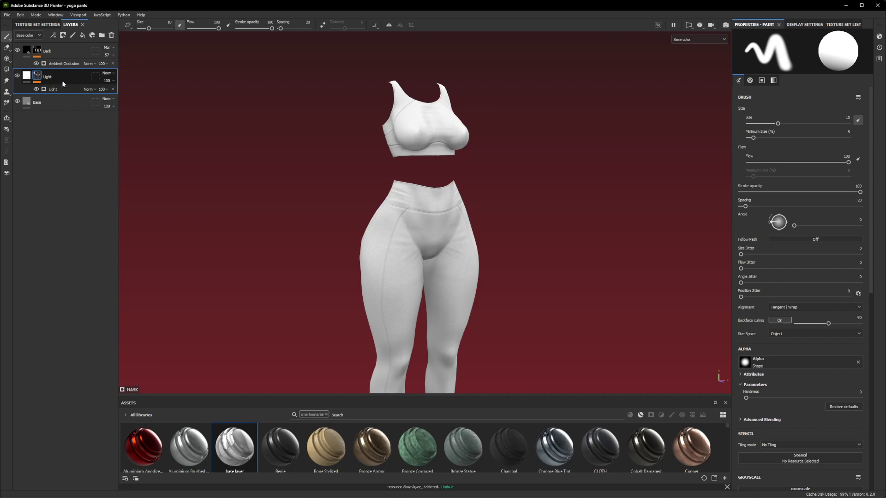
{"action": "key", "text": "ctrl+d"}
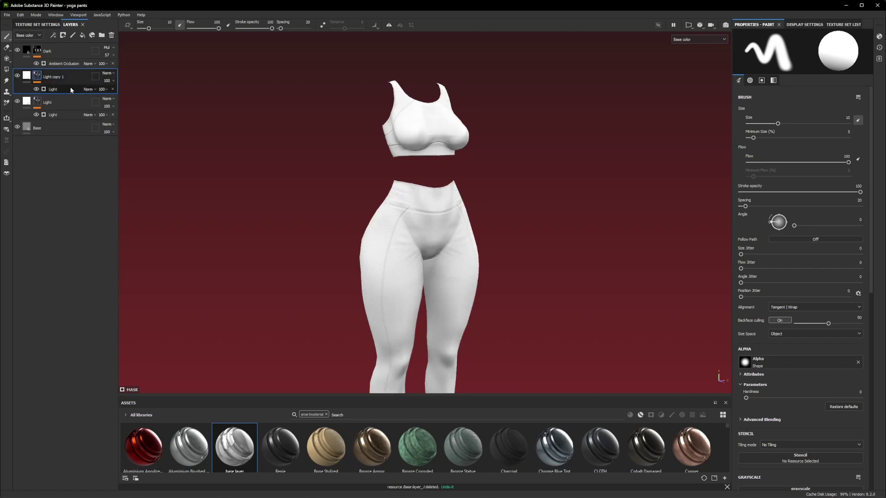
Set the duplicated Light layer's generator to a Vertical Angle of 147 so it lights the outfit from the opposite side
{"action": "left_click", "coordinate": [70, 88]}
{"action": "left_click_drag", "start_coordinate": [340, 134], "coordinate": [440, 169], "text": "alt"}
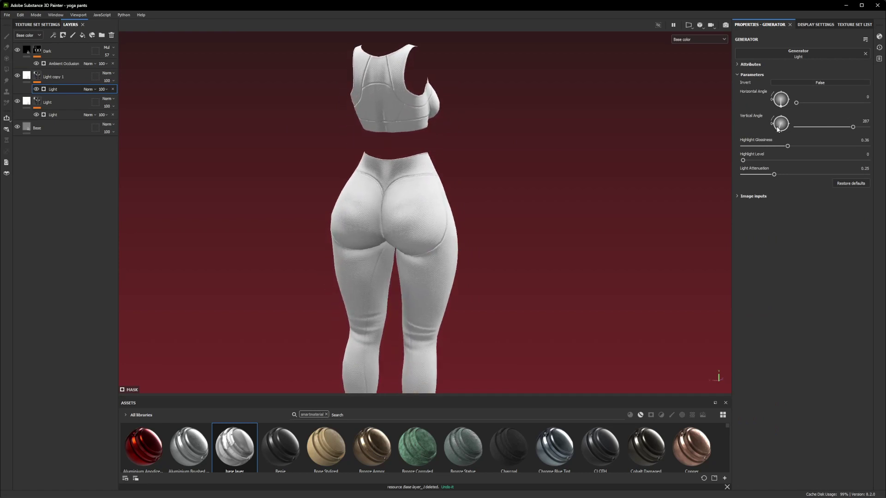
{"action": "mouse_move", "coordinate": [779, 130]}
{"action": "left_mouse_down"}
{"action": "mouse_move", "coordinate": [794, 128]}
{"action": "mouse_move", "coordinate": [790, 118]}
{"action": "left_mouse_up"}
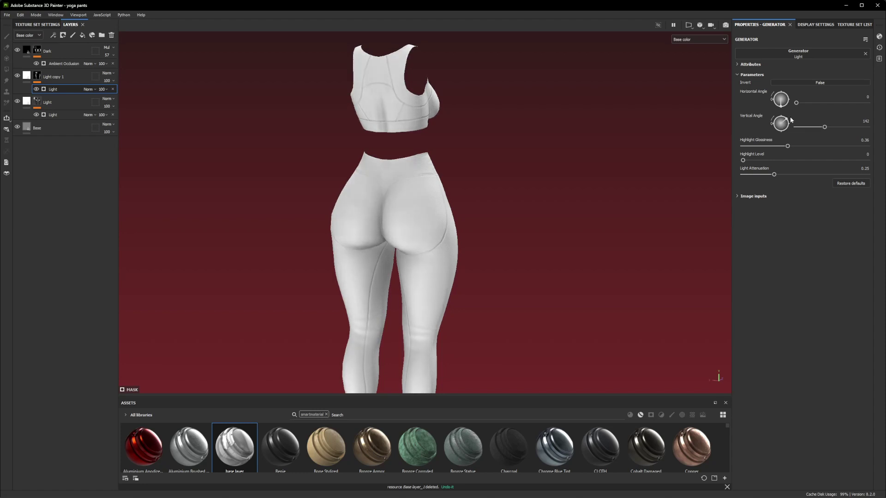
{"action": "left_click_drag", "start_coordinate": [646, 143], "coordinate": [363, 174], "text": "alt"}
{"action": "scroll", "coordinate": [477, 195], "scroll_direction": "down", "scroll_amount": 3}
{"action": "scroll", "coordinate": [313, 179], "scroll_direction": "up", "scroll_amount": 2}
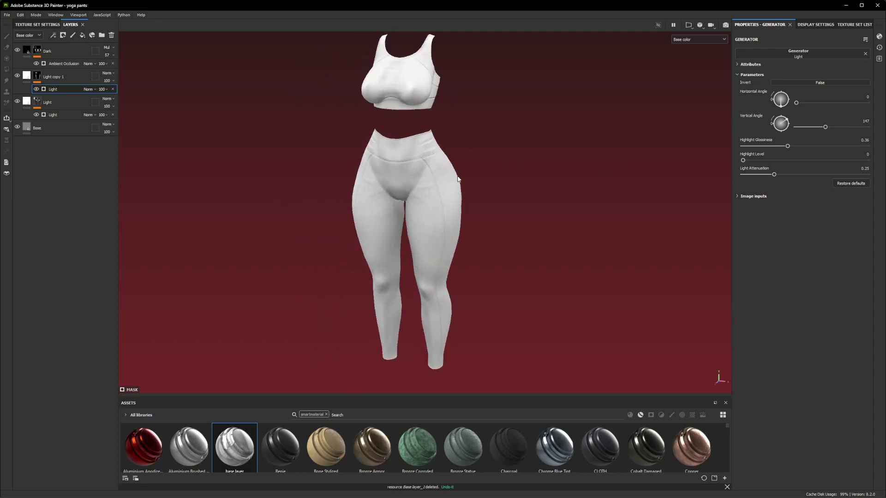
Lighten the Base layer's base color to a grey with an HSV value of 0.607
{"action": "left_click", "coordinate": [24, 127]}
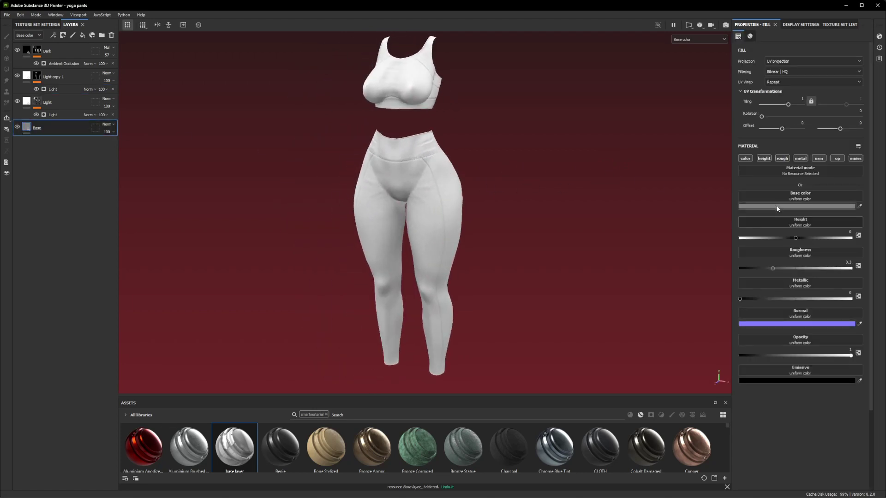
{"action": "left_click", "coordinate": [777, 206]}
{"action": "left_click_drag", "start_coordinate": [804, 272], "coordinate": [781, 266]}
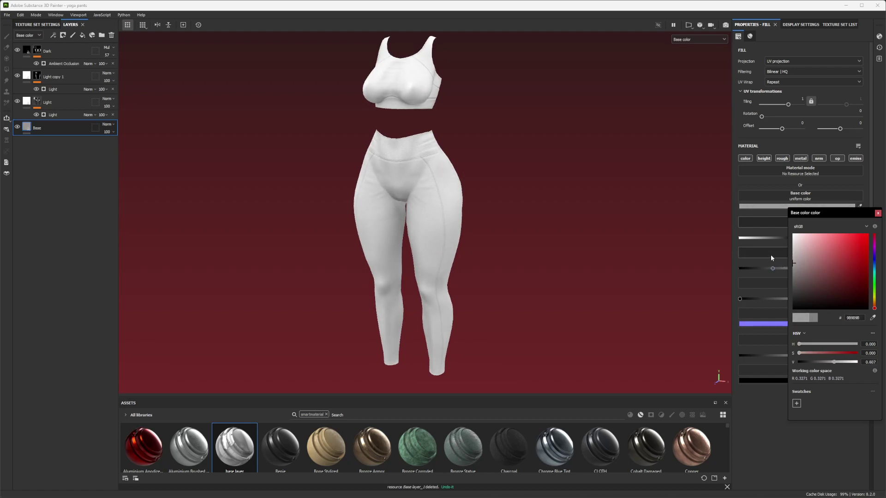
{"action": "left_click", "coordinate": [770, 256]}
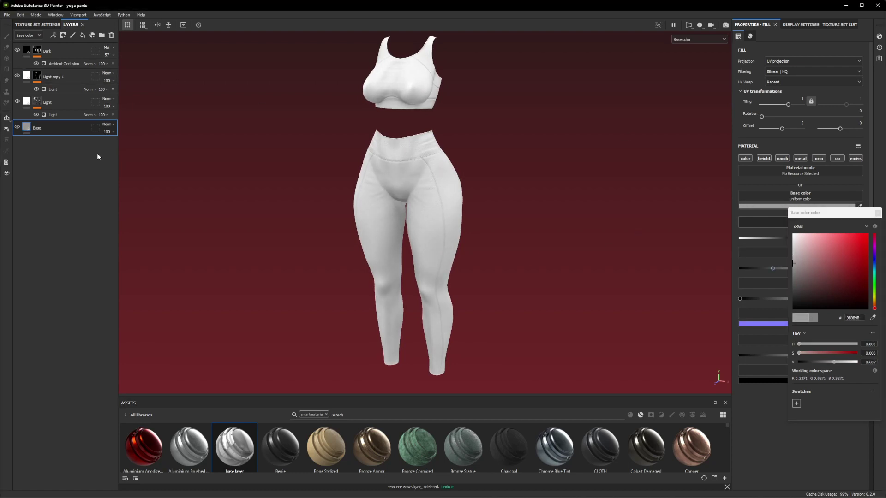
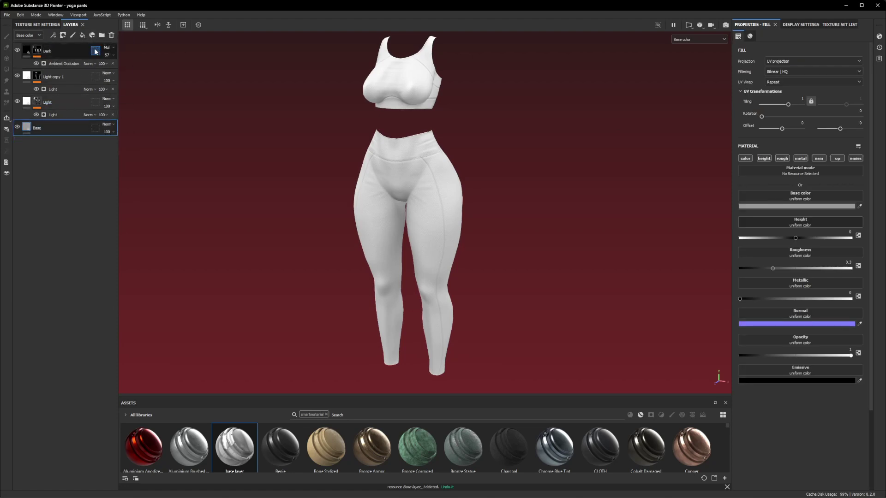
Group the Dark, Light copy 1, Light and Base layers in a new folder named "base layer"
{"action": "left_click", "coordinate": [102, 35]}
{"action": "left_click_drag", "start_coordinate": [49, 132], "coordinate": [57, 46]}
{"action": "left_click", "coordinate": [60, 70]}
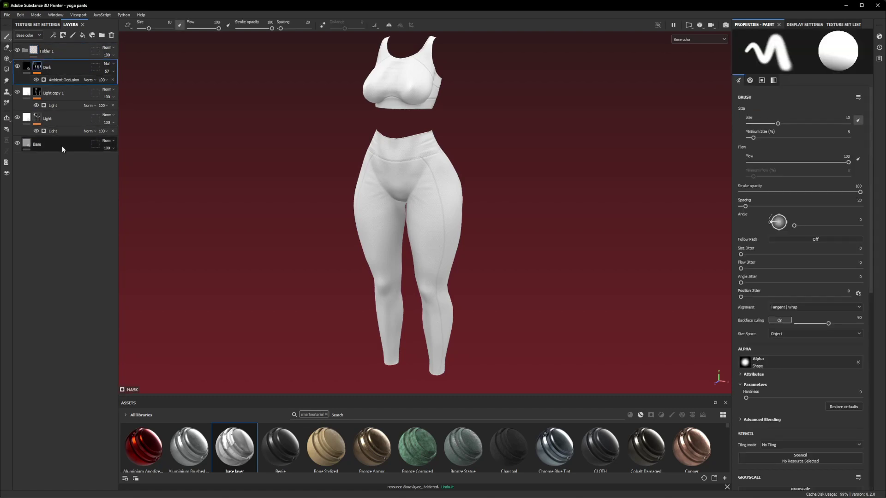
{"action": "left_click", "coordinate": [62, 145], "text": "shift"}
{"action": "left_click_drag", "start_coordinate": [94, 126], "coordinate": [60, 48]}
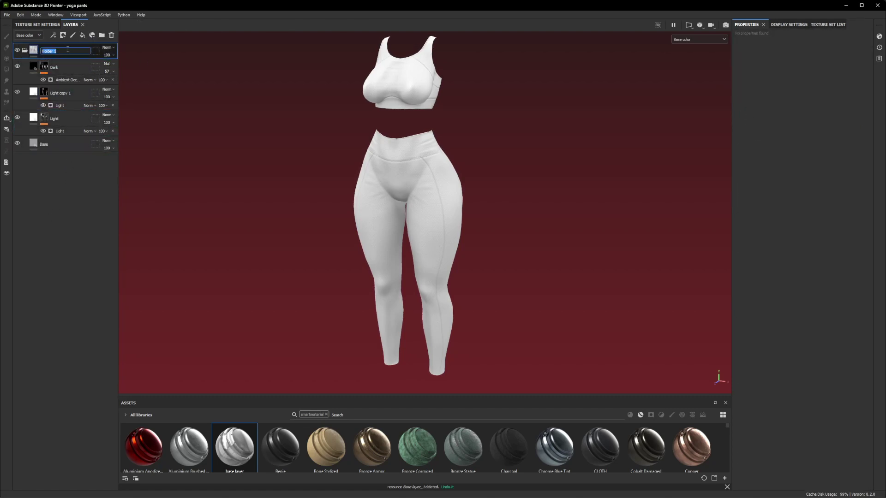
{"action": "type", "text": "base layer"}
{"action": "key", "text": "Return"}
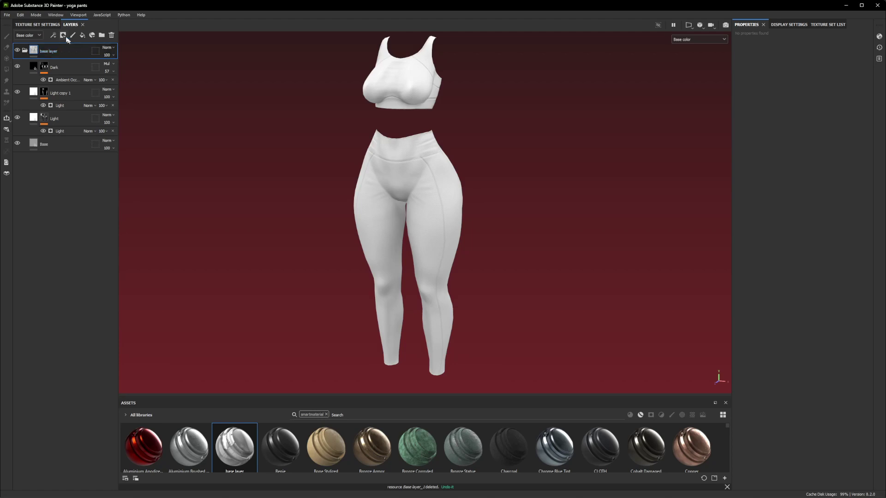
Collapse and hide the base layer folder, and show the model with the full lit Material display
{"action": "left_click", "coordinate": [25, 53]}
{"action": "right_click", "coordinate": [70, 51]}
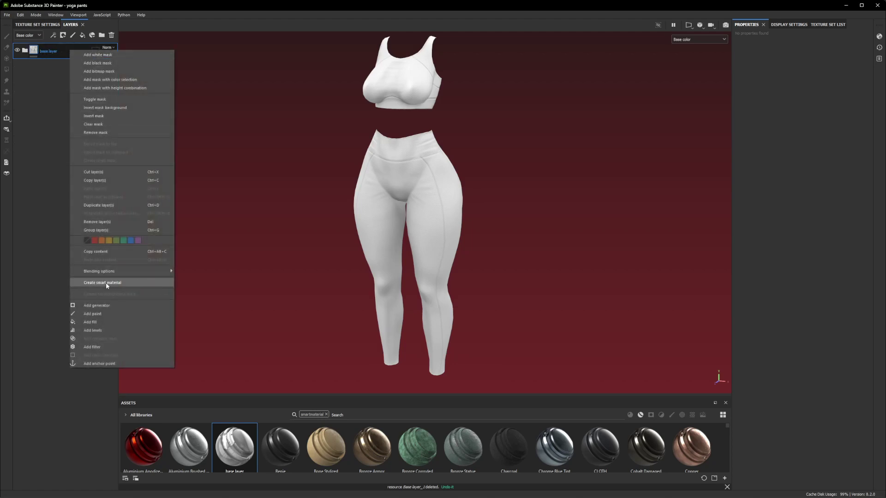
{"action": "left_click", "coordinate": [436, 450]}
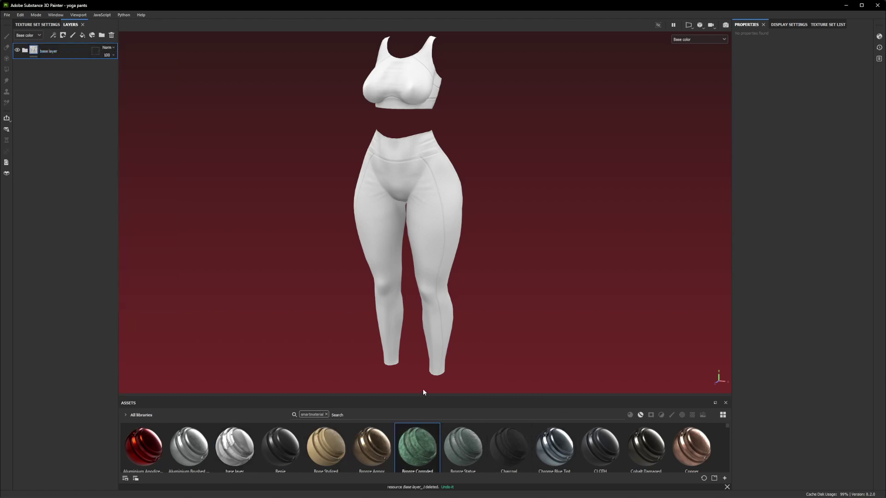
{"action": "left_click", "coordinate": [17, 50]}
{"action": "left_click", "coordinate": [692, 39]}
{"action": "left_click", "coordinate": [690, 55]}
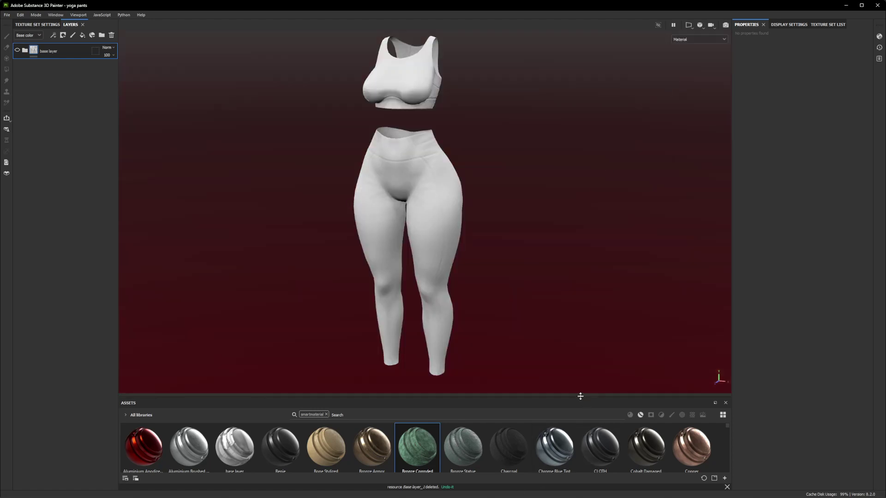
Remove the smart material filter, list the regular materials in an enlarged asset library, and apply CamoPattern042 to the outfit
{"action": "left_click_drag", "start_coordinate": [581, 397], "coordinate": [574, 199]}
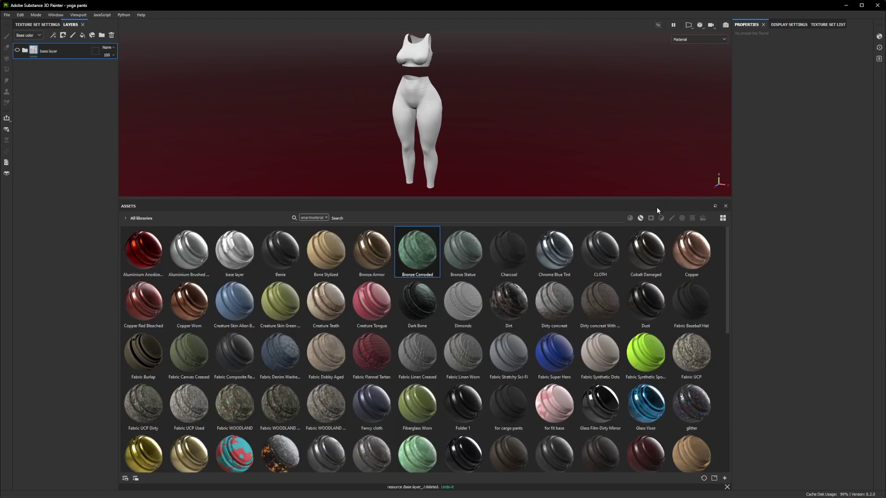
{"action": "left_click", "coordinate": [630, 218]}
{"action": "left_click", "coordinate": [641, 217]}
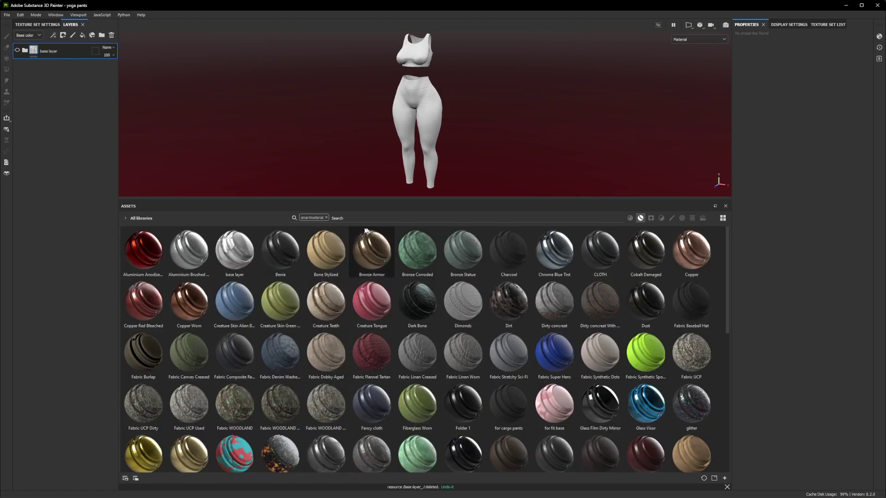
{"action": "left_click", "coordinate": [326, 218]}
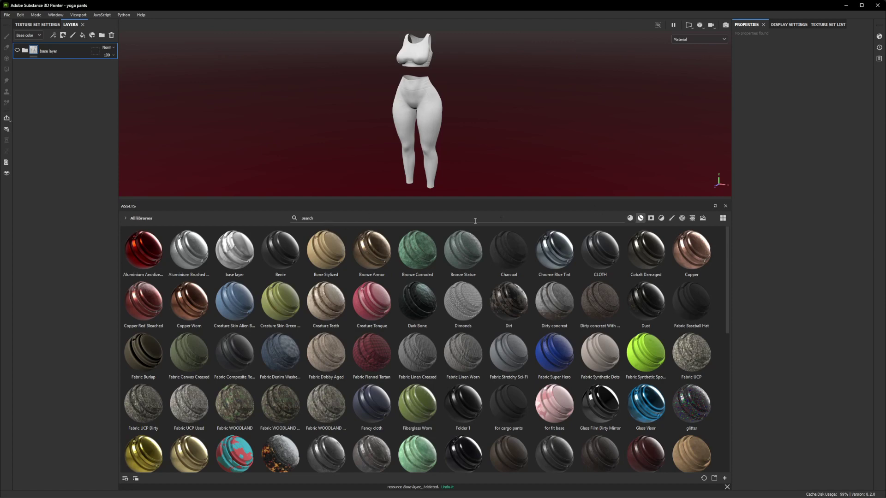
{"action": "left_click", "coordinate": [630, 218]}
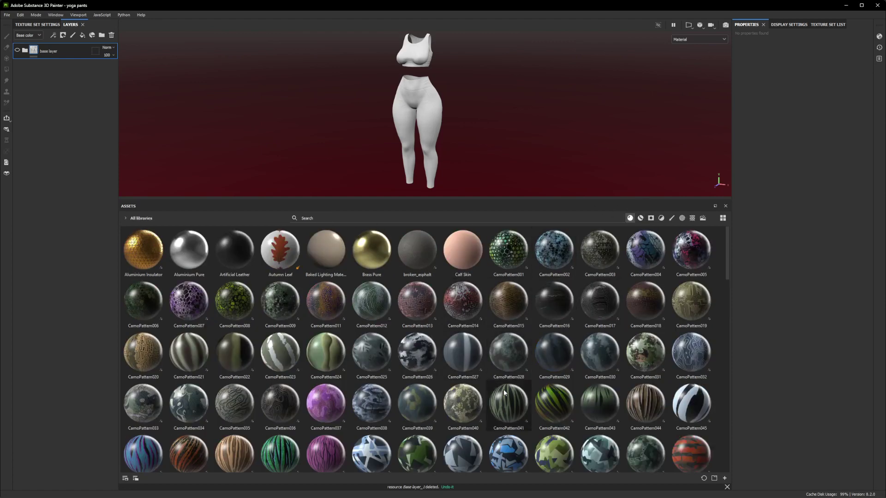
{"action": "left_click_drag", "start_coordinate": [543, 395], "coordinate": [414, 86]}
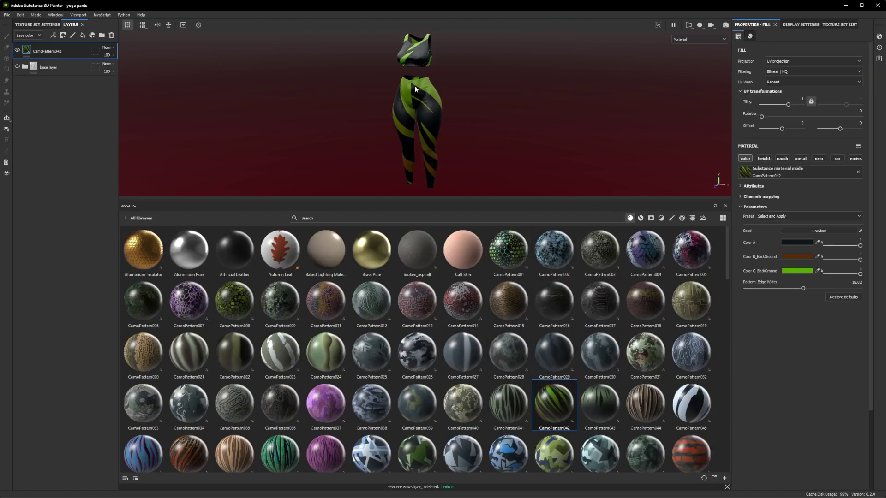
Change the CamoPattern042 fill to Tri-planar projection and increase its tiling for smaller, denser stripes
{"action": "left_click", "coordinate": [785, 62]}
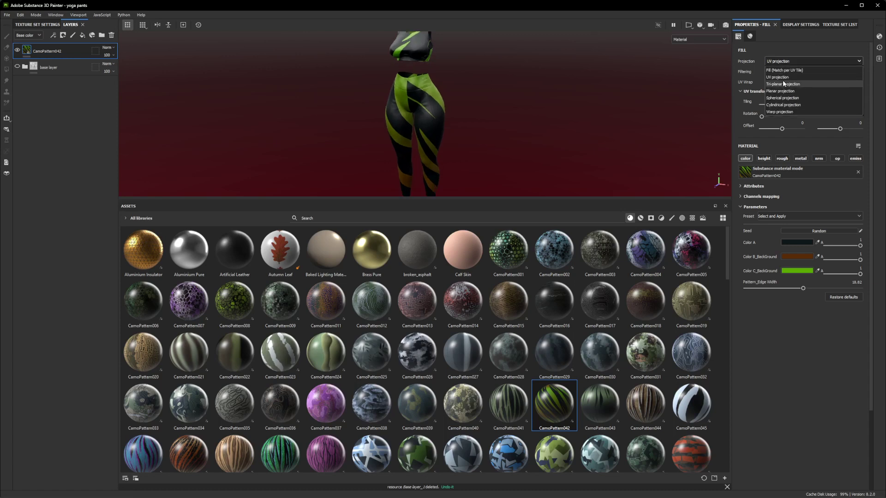
{"action": "left_click", "coordinate": [786, 80]}
{"action": "left_click_drag", "start_coordinate": [430, 111], "coordinate": [480, 109], "text": "alt"}
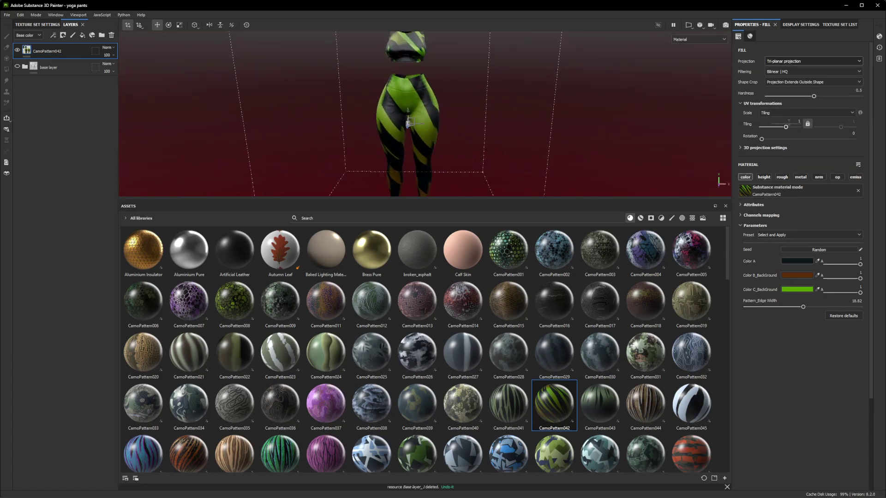
{"action": "left_click_drag", "start_coordinate": [785, 127], "coordinate": [793, 128]}
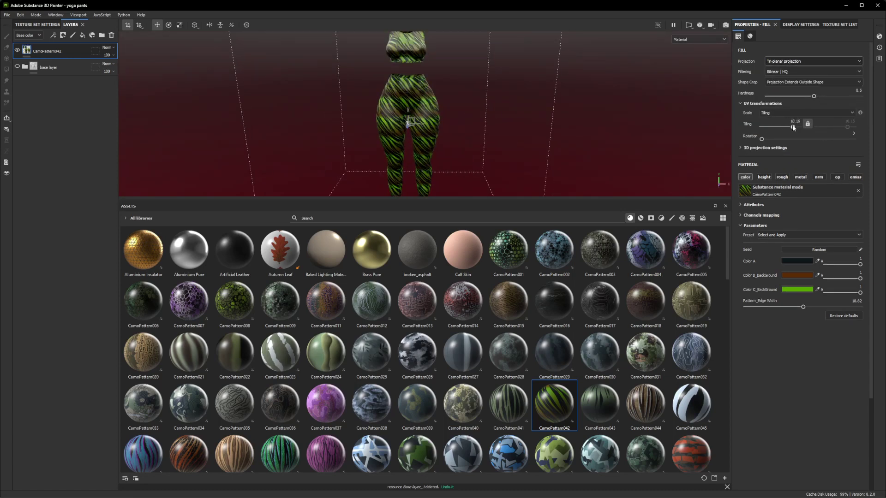
Shrink the asset library to enlarge the viewport, and display only the Base color channel on the model
{"action": "left_click", "coordinate": [696, 40]}
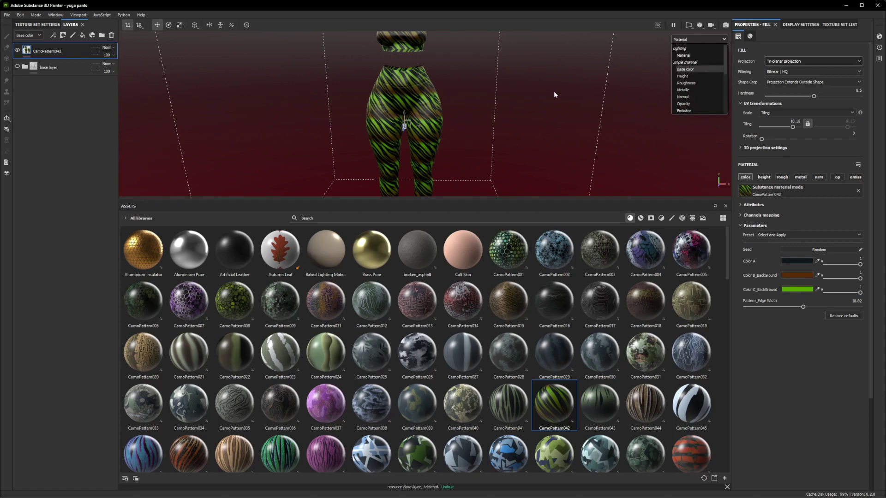
{"action": "left_click_drag", "start_coordinate": [553, 91], "coordinate": [509, 147], "text": "alt"}
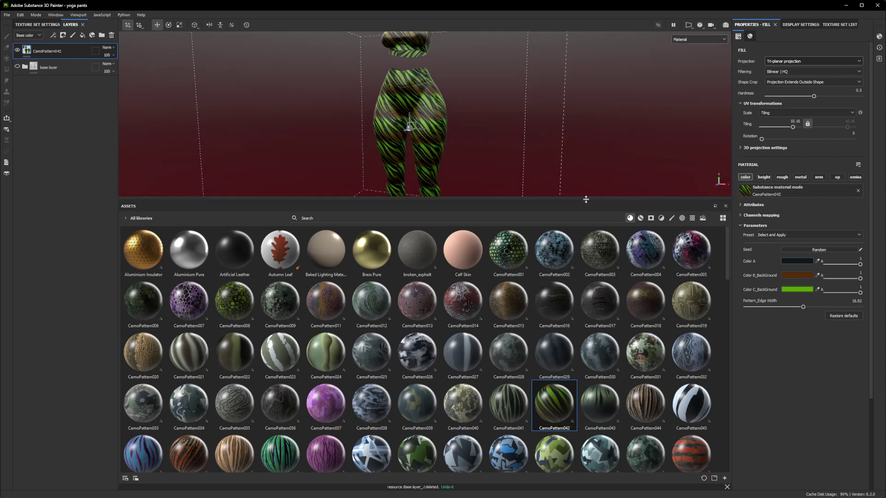
{"action": "left_click_drag", "start_coordinate": [585, 199], "coordinate": [585, 396]}
{"action": "left_click_drag", "start_coordinate": [446, 215], "coordinate": [569, 146], "text": "alt"}
{"action": "left_click", "coordinate": [690, 39]}
{"action": "left_click", "coordinate": [692, 67]}
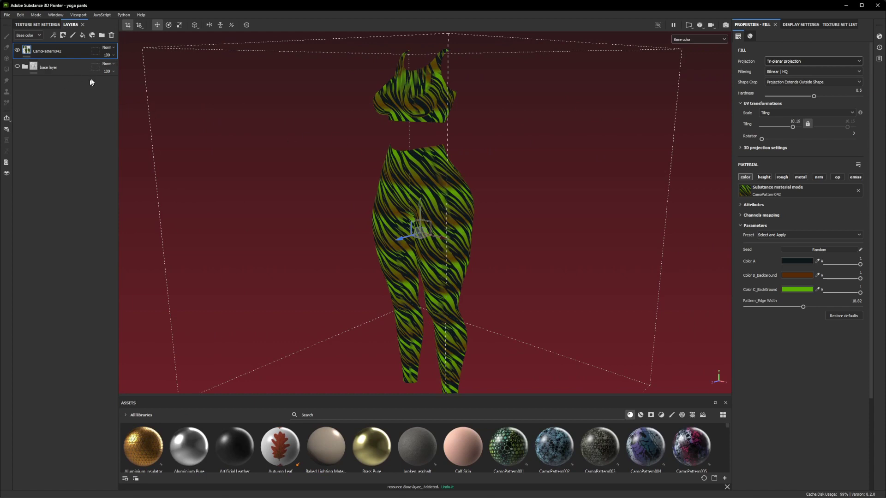
Move the base layer folder above the CamoPattern042 layer and set its blending mode to Multiply
{"action": "left_click_drag", "start_coordinate": [64, 61], "coordinate": [70, 48]}
{"action": "left_click", "coordinate": [108, 47]}
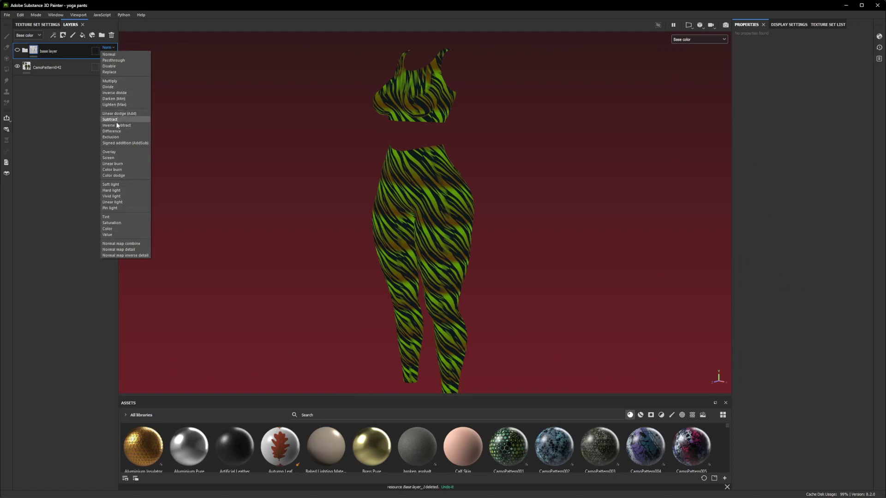
{"action": "left_click", "coordinate": [115, 84]}
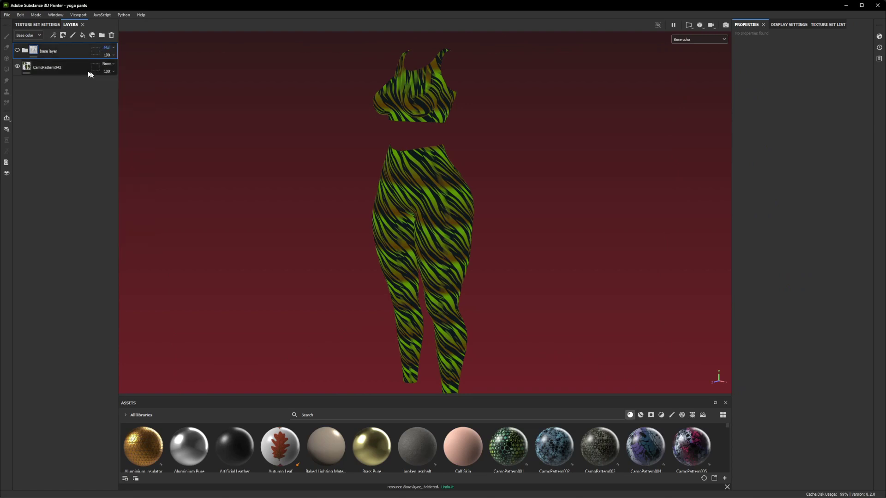
Lower the opacity of the CamoPattern042 layer beneath the base layer folder to soften the stripes on the outfit
{"action": "left_click_drag", "start_coordinate": [319, 152], "coordinate": [393, 152], "text": "alt"}
{"action": "right_click_drag", "start_coordinate": [394, 152], "coordinate": [381, 202], "text": "alt"}
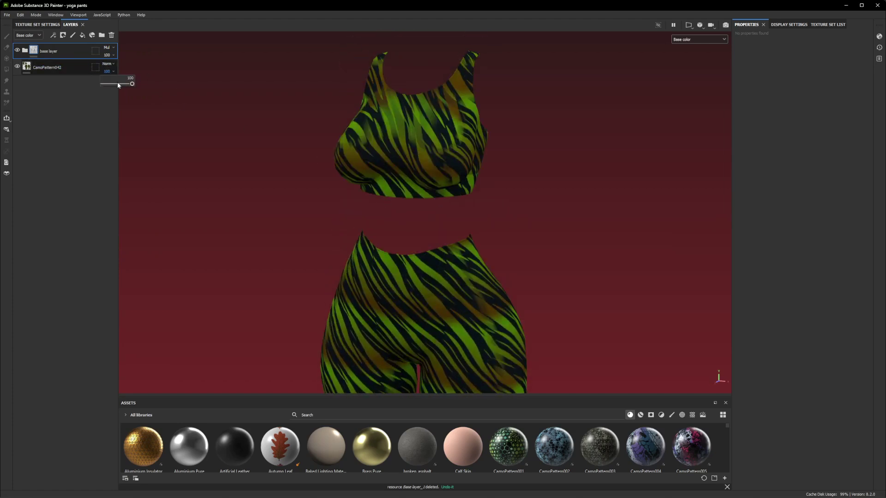
{"action": "left_click_drag", "start_coordinate": [117, 84], "coordinate": [129, 87]}
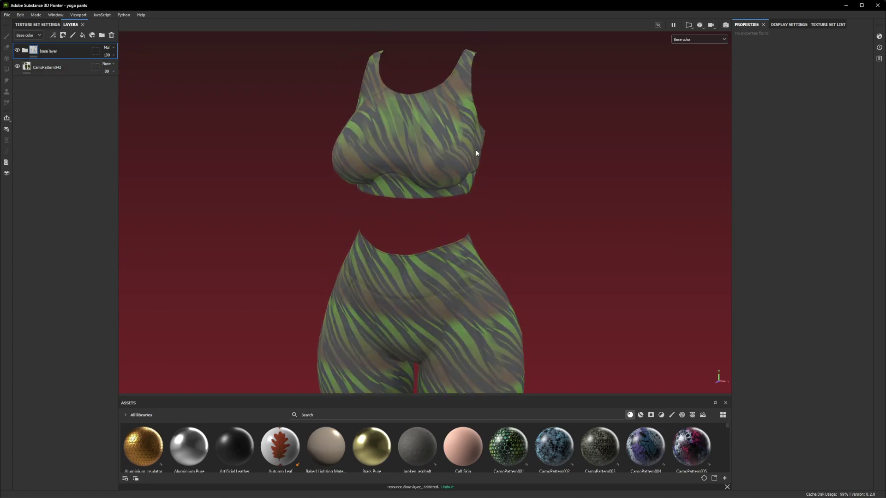
{"action": "left_click_drag", "start_coordinate": [477, 153], "coordinate": [105, 82], "text": "alt"}
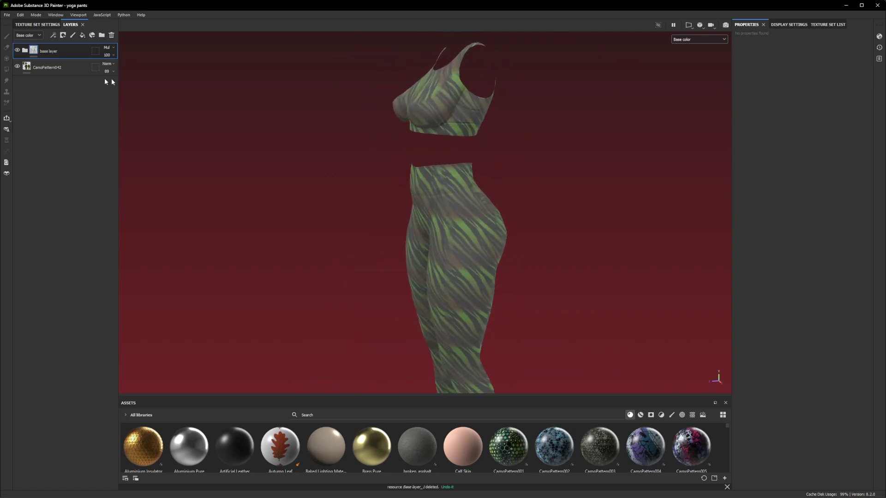
Delete the CamoPattern042 layer, keeping only the base layer folder on the outfit
{"action": "left_click", "coordinate": [64, 69]}
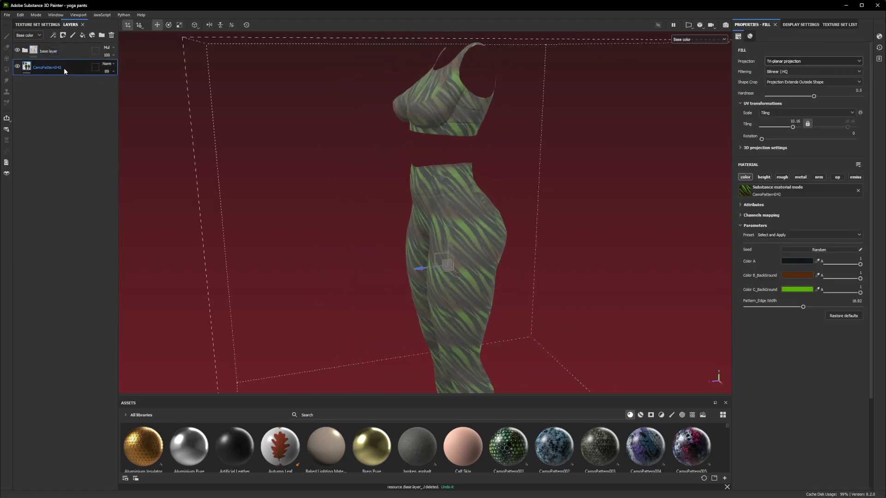
{"action": "key", "text": "Delete"}
{"action": "left_click_drag", "start_coordinate": [328, 191], "coordinate": [444, 223], "text": "alt"}
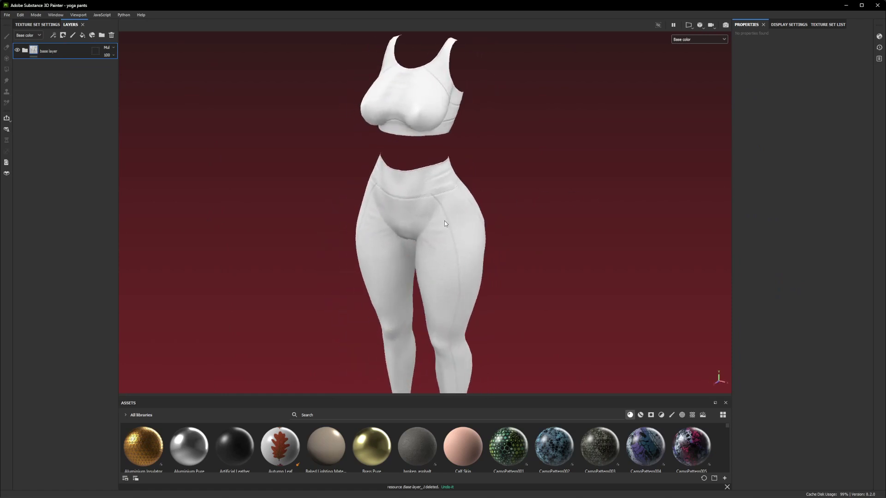
Add a fill layer with the dark grey base color 242424 and place it beneath the base layer folder
{"action": "left_click", "coordinate": [82, 35]}
{"action": "left_click", "coordinate": [805, 208]}
{"action": "left_click_drag", "start_coordinate": [812, 277], "coordinate": [785, 301]}
{"action": "left_click_drag", "start_coordinate": [66, 55], "coordinate": [70, 74]}
{"action": "mouse_move", "coordinate": [696, 257]}
{"action": "left_mouse_down", "text": "alt"}
{"action": "mouse_move", "coordinate": [633, 214]}
{"action": "mouse_move", "coordinate": [375, 205]}
{"action": "mouse_move", "coordinate": [593, 201]}
{"action": "mouse_move", "coordinate": [471, 195]}
{"action": "left_mouse_up", "text": "alt"}
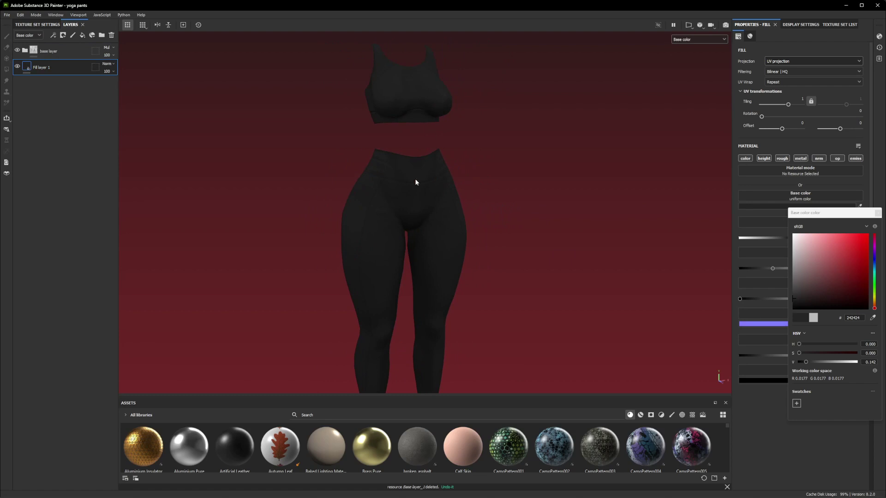
{"action": "left_click_drag", "start_coordinate": [415, 182], "coordinate": [395, 176], "text": "alt"}
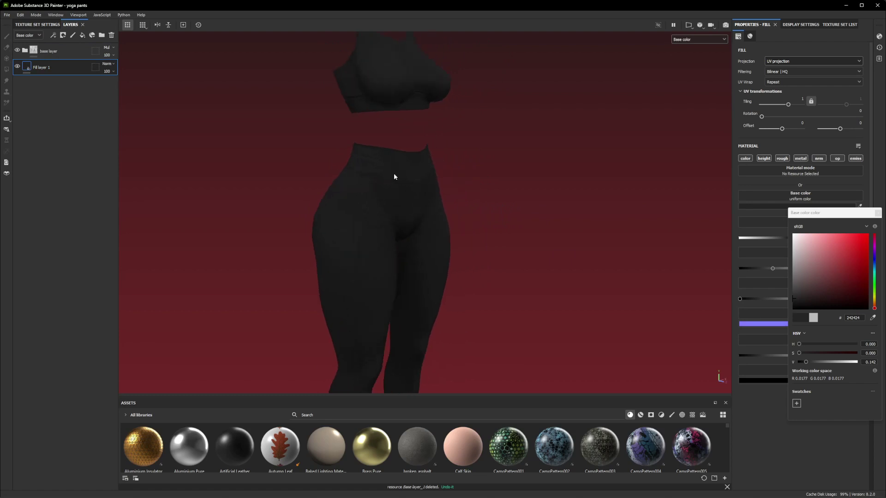
{"action": "scroll", "coordinate": [439, 140], "scroll_direction": "down", "scroll_amount": 5}
{"action": "left_click_drag", "start_coordinate": [439, 141], "coordinate": [480, 202], "text": "alt"}
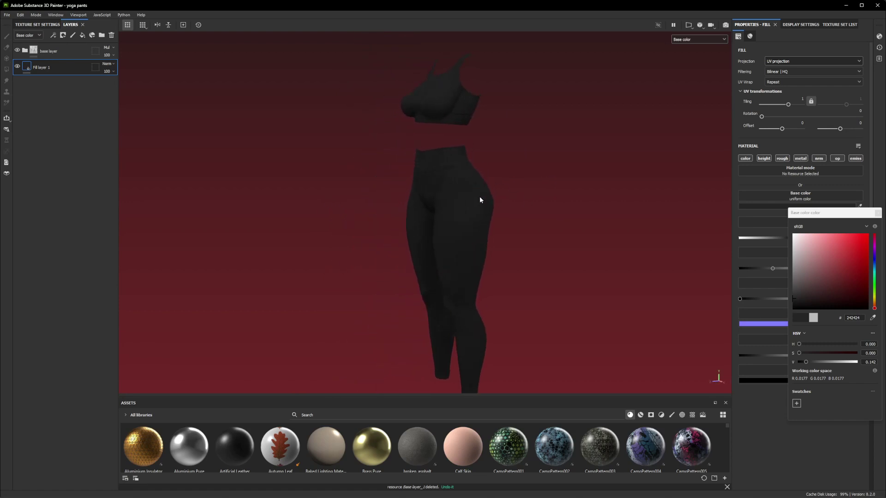